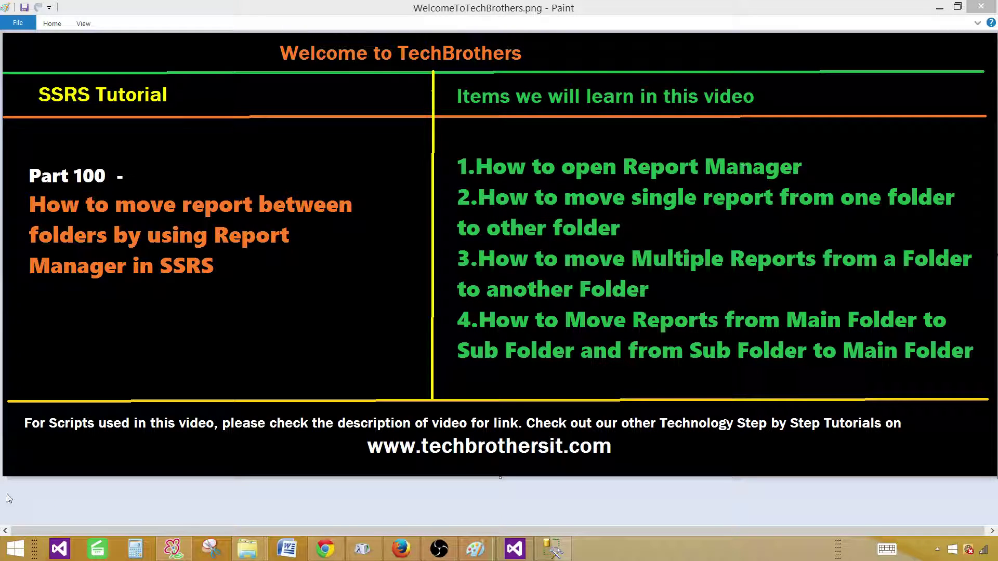
Search Windows for 'sql server report' and run SQL Server 2014 Reporting Services Configuration Manager as administrator.
right_click(13, 548)
left_click(48, 499)
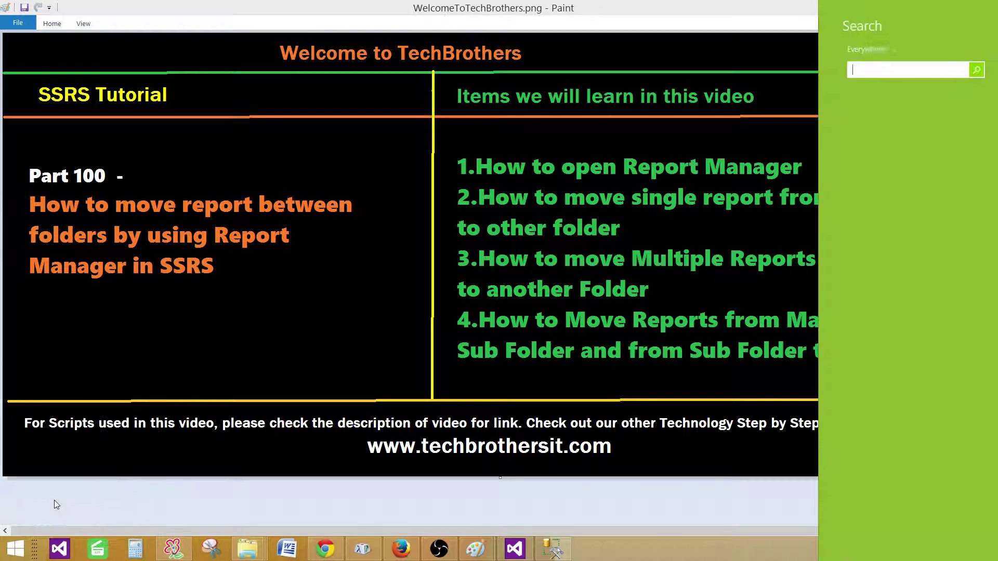
type("s")
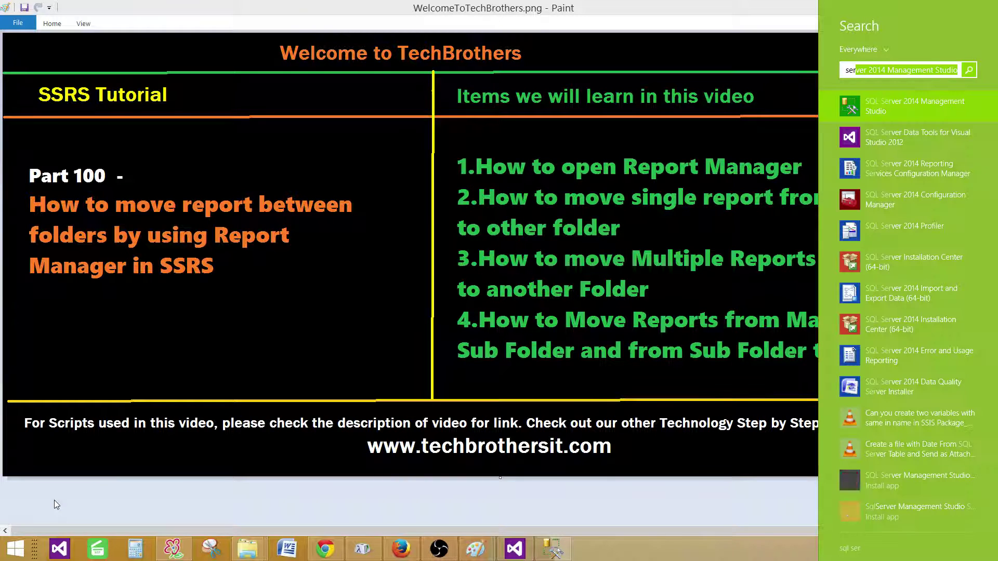
type("ql server reo")
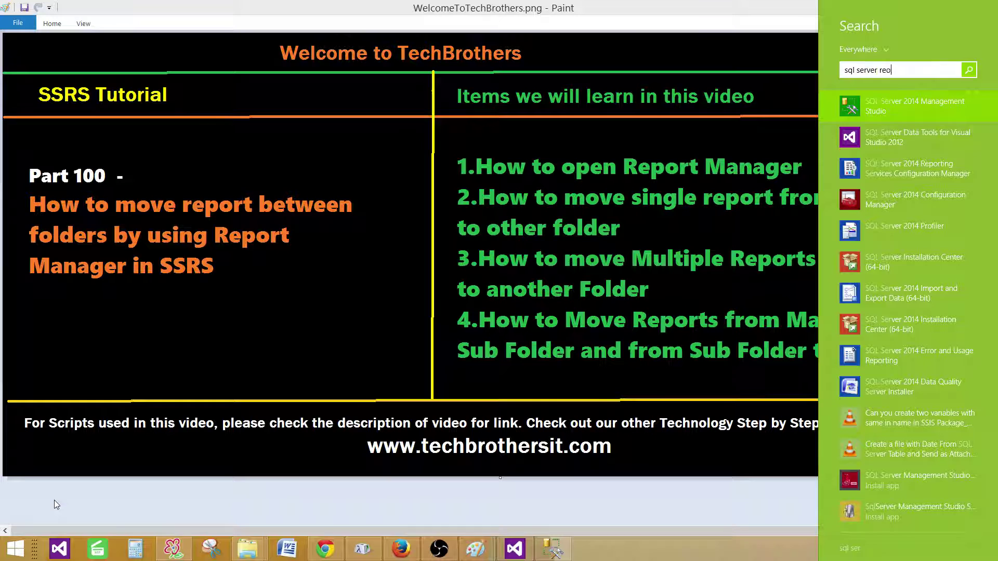
key("BackSpace")
type("port")
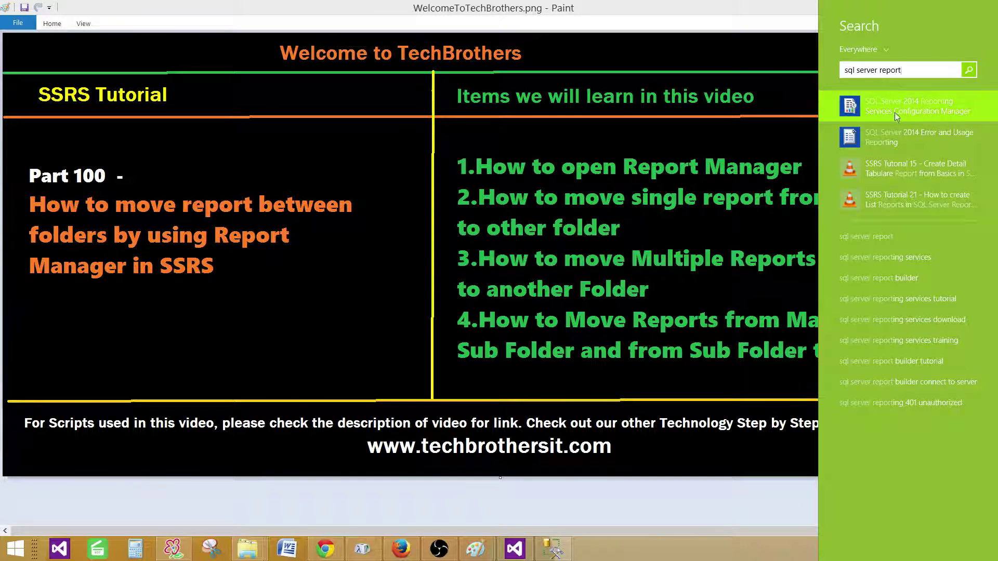
left_click(924, 109)
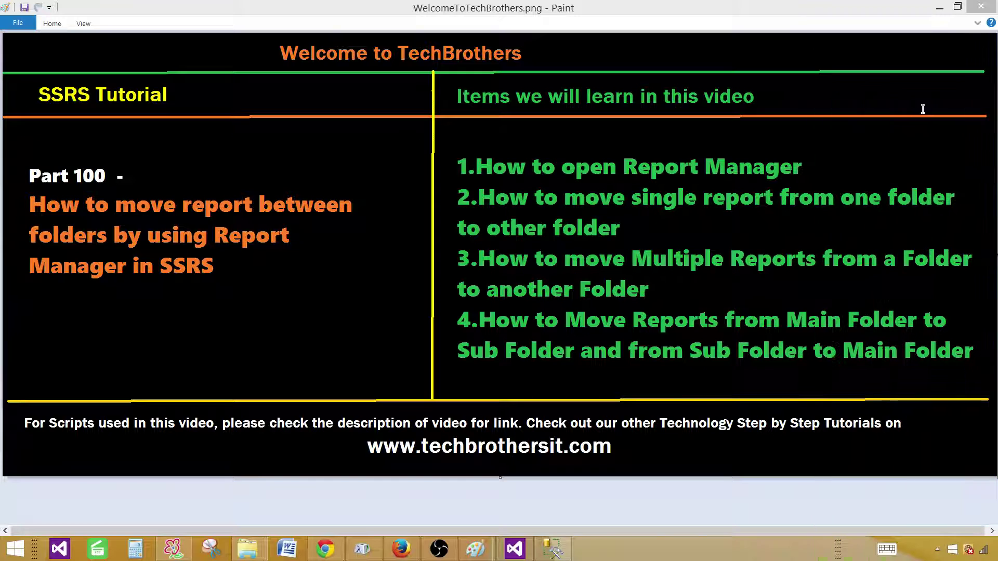
left_click(512, 283)
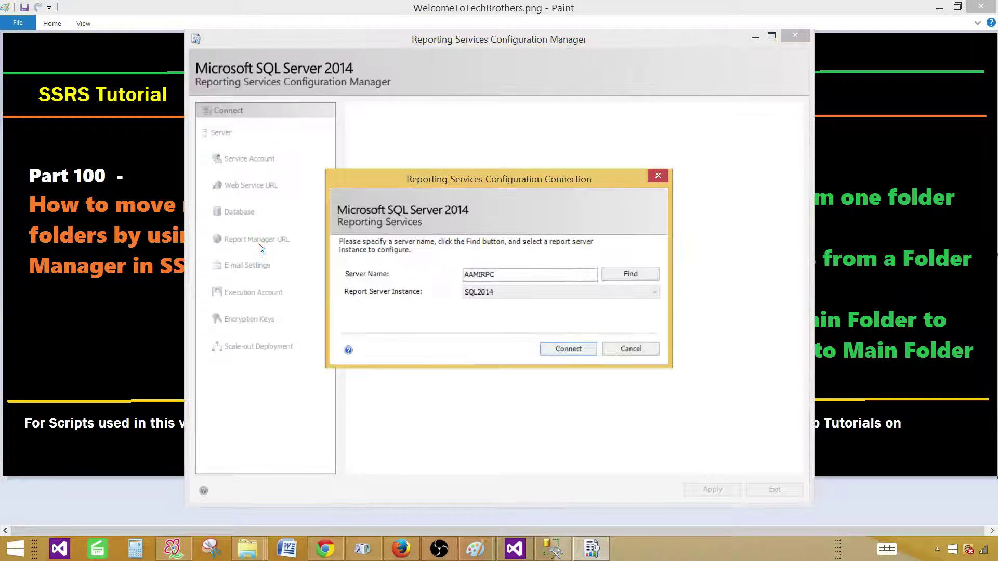
Connect to the SQL2014 report server instance and bring up the Report Manager URL settings.
left_click(509, 292)
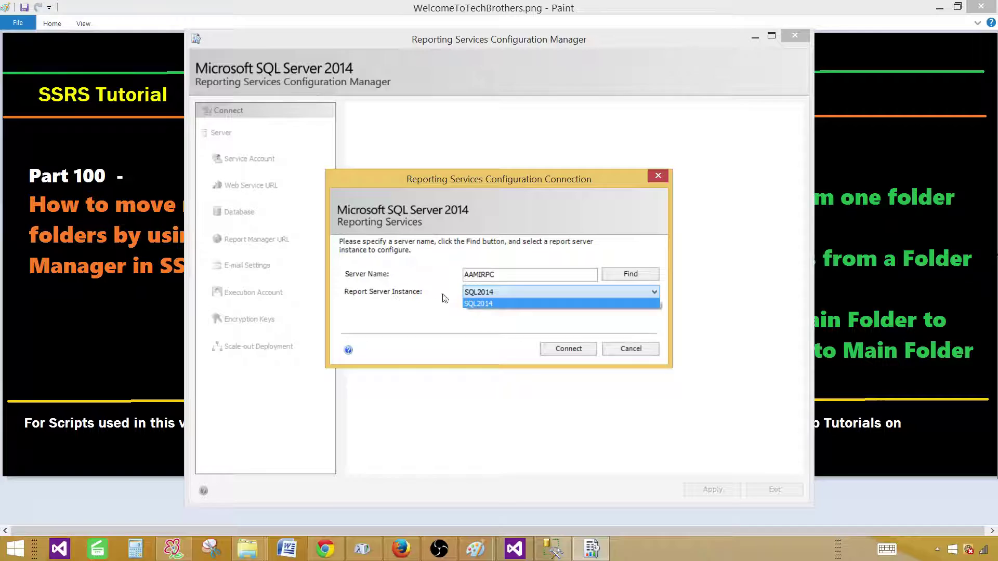
left_click(484, 304)
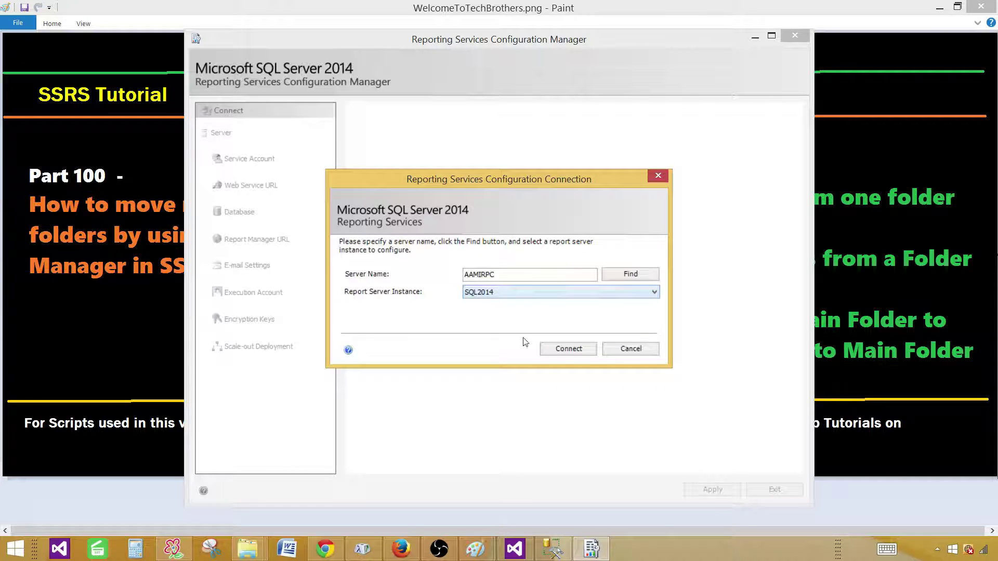
left_click(559, 349)
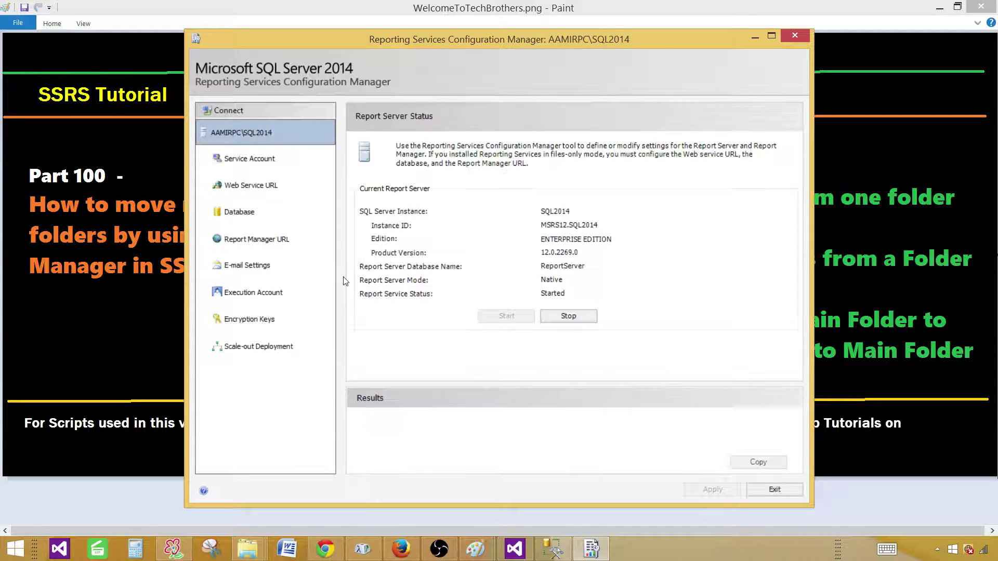
left_click(248, 239)
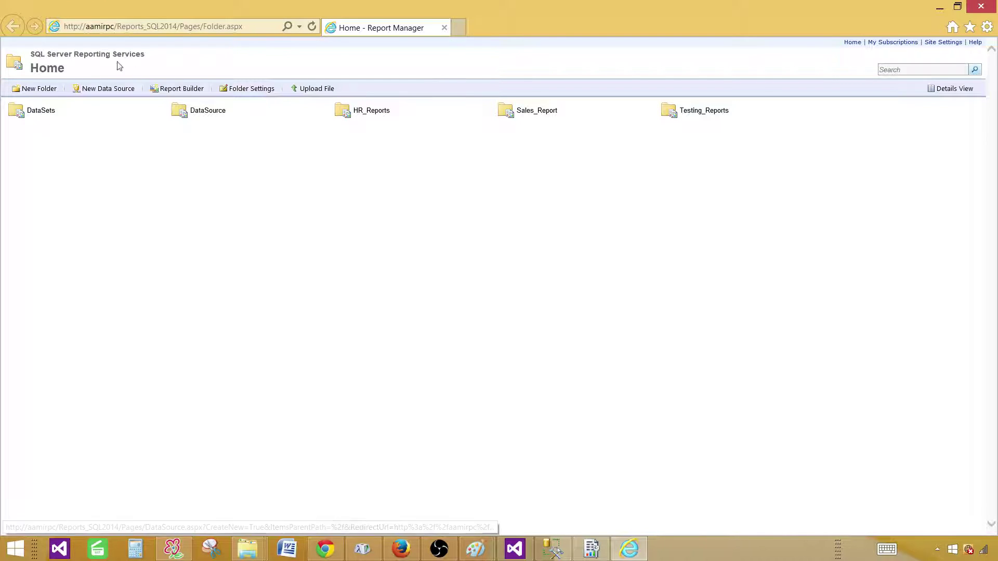
Check the Report Manager Home page URL in the browser's address bar.
left_click(144, 27)
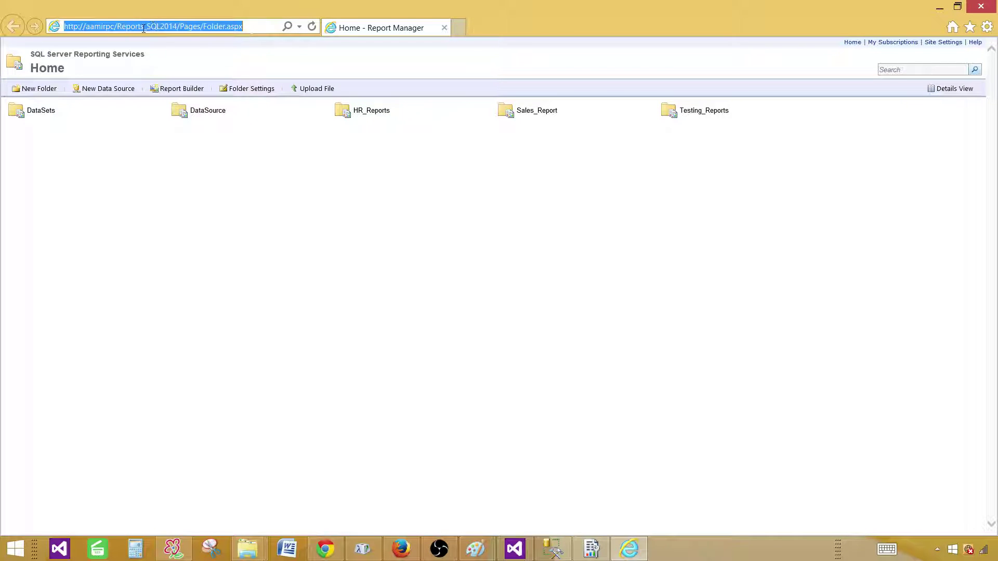
left_click(334, 193)
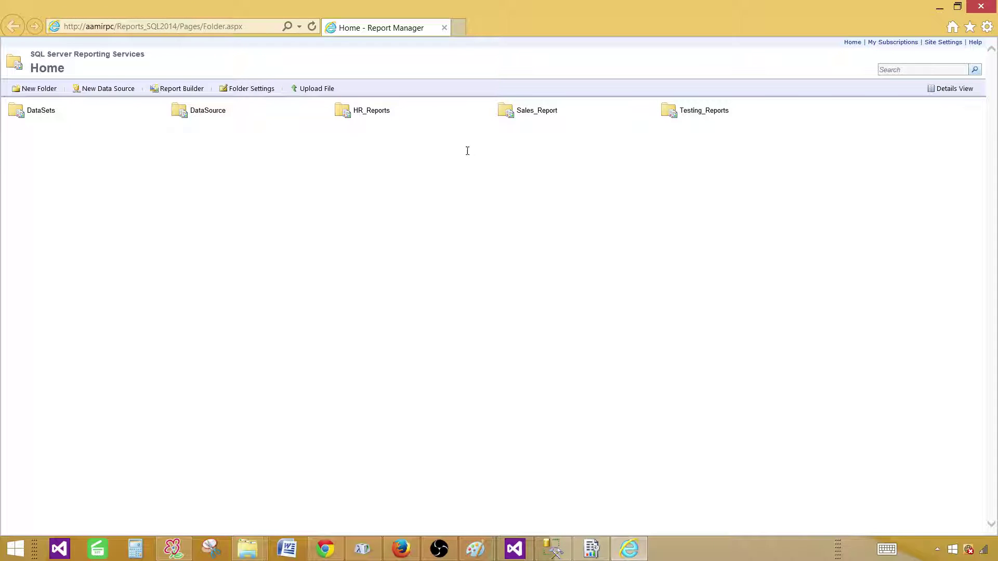
Try uploading DynamicColumns.rdl into Sales_Report, which fails with an rsFieldReference error.
left_click(528, 114)
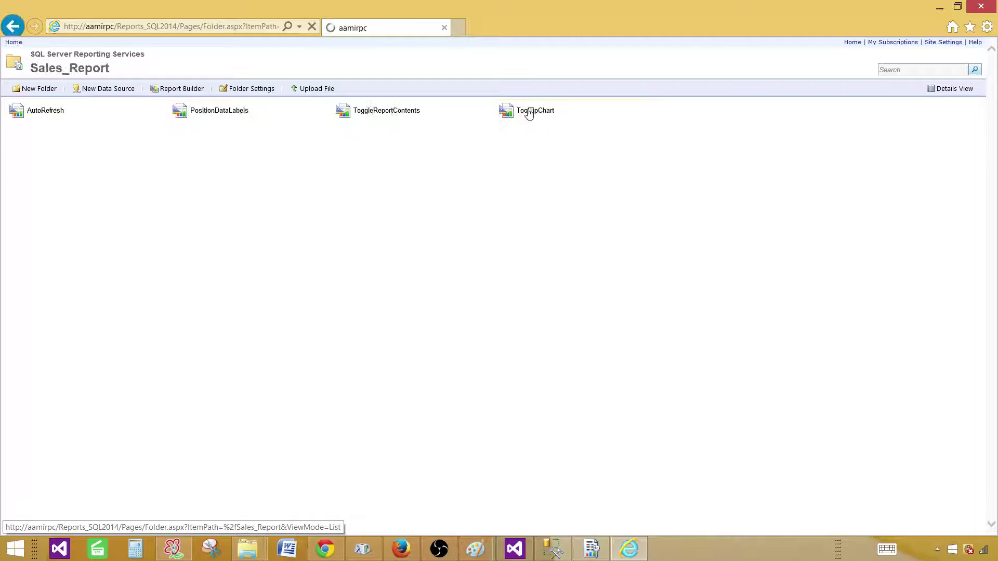
left_click(322, 88)
left_click(180, 126)
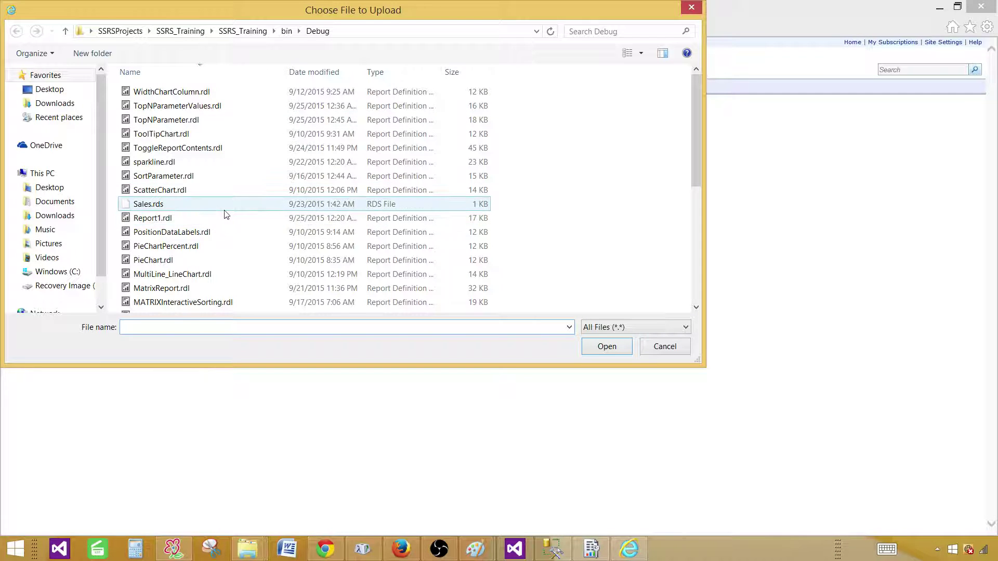
scroll(611, 210, "down", 5)
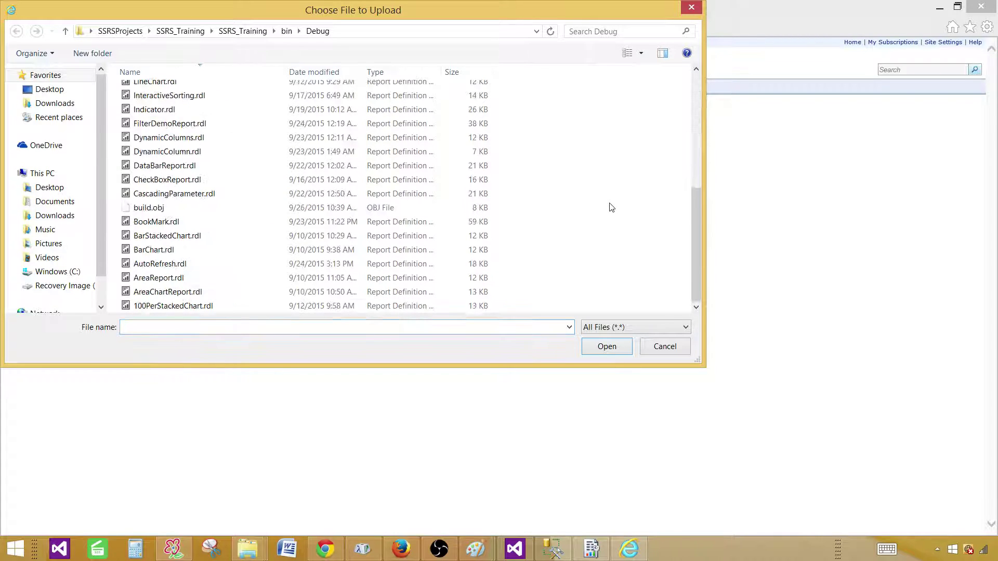
left_click(154, 140)
left_click(592, 349)
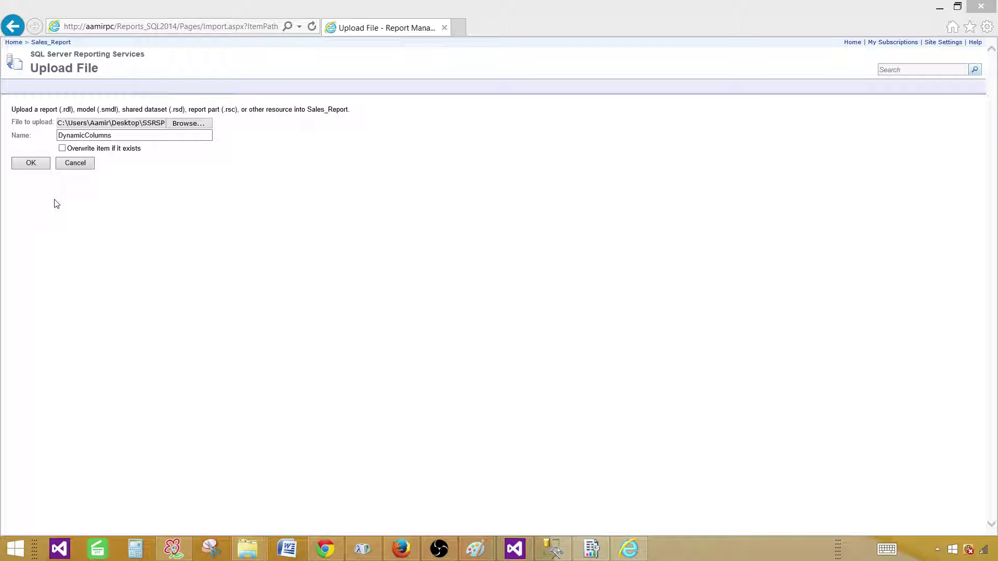
left_click(36, 165)
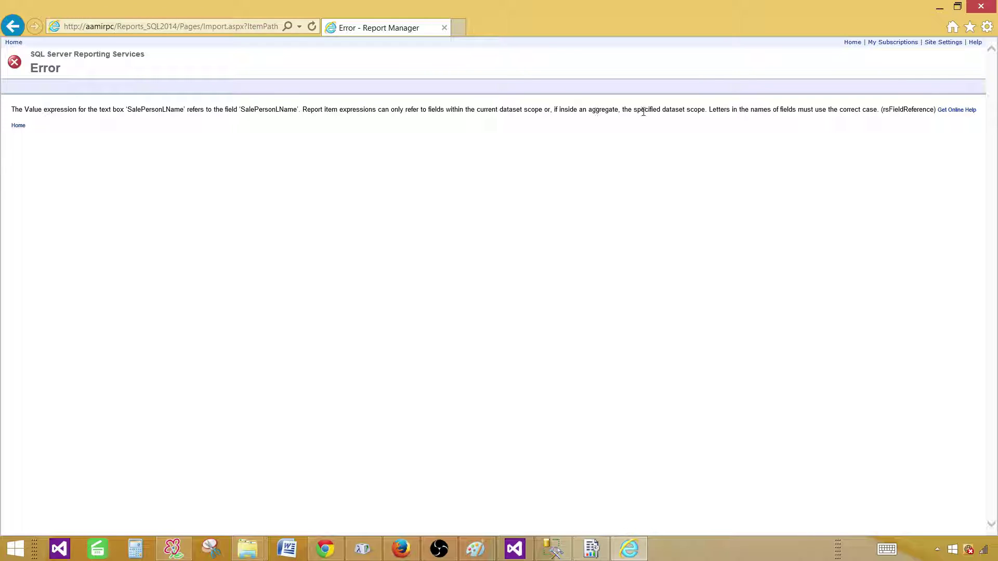
left_click(19, 125)
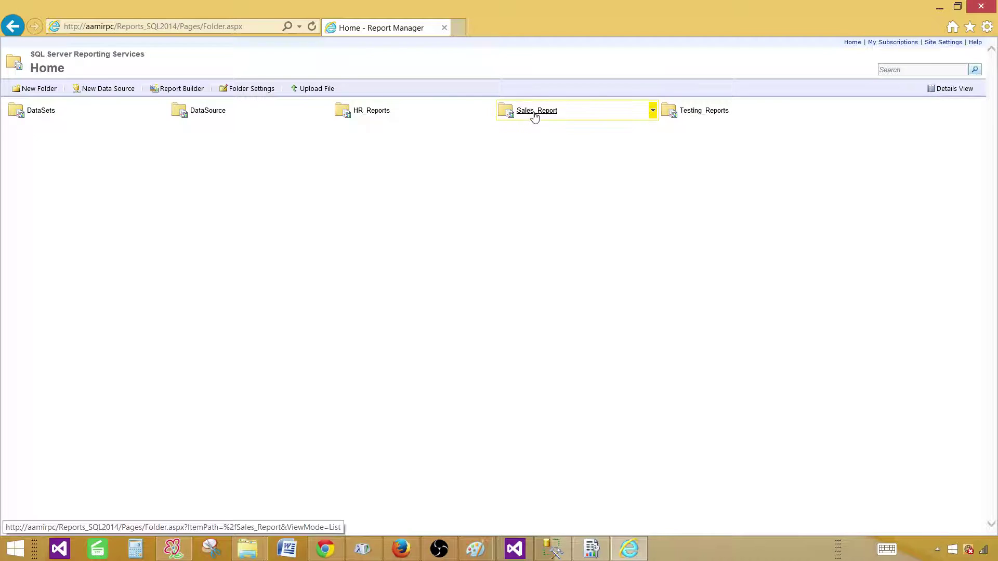
Reopen Sales_Report to confirm it holds AutoRefresh, PositionDataLabels, ToggleReportContents and ToolTipChart, without DynamicColumns.
left_click(535, 116)
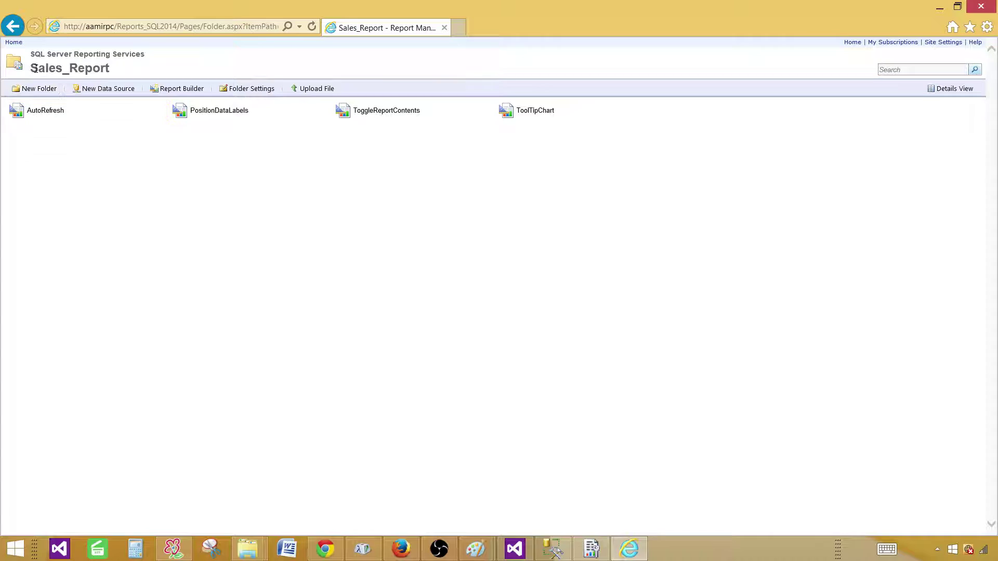
left_click_drag(32, 68, 112, 69)
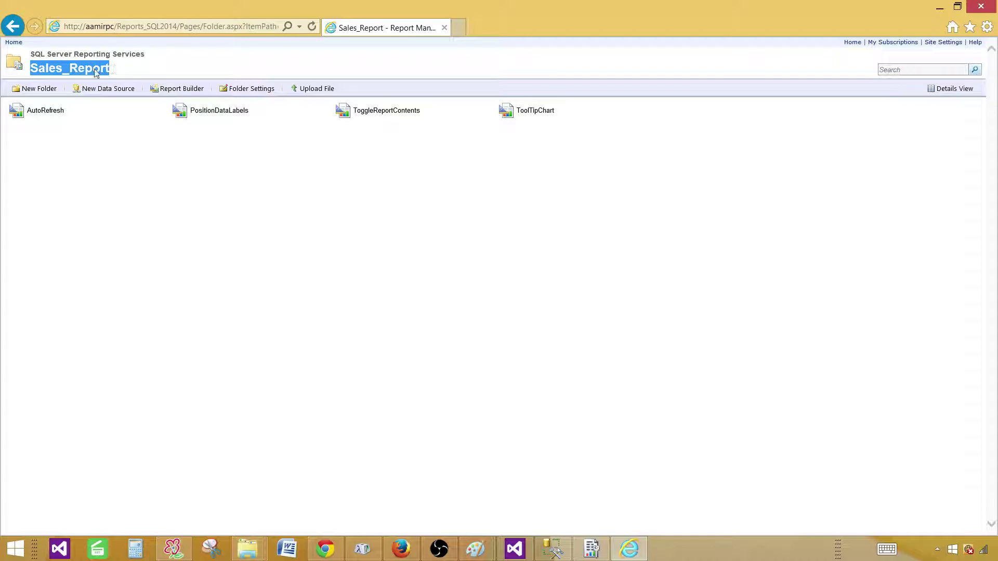
left_click(11, 43)
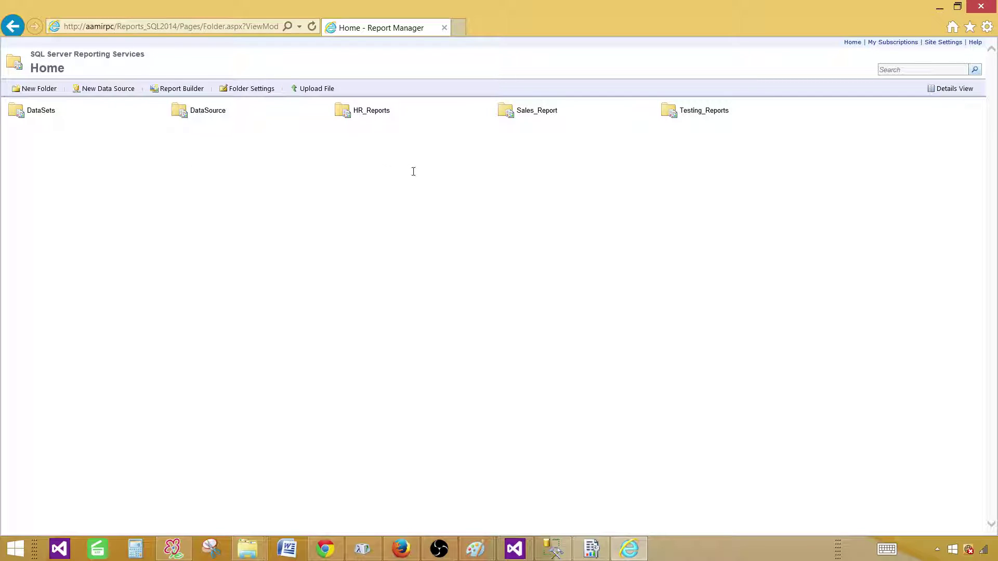
left_click(541, 112)
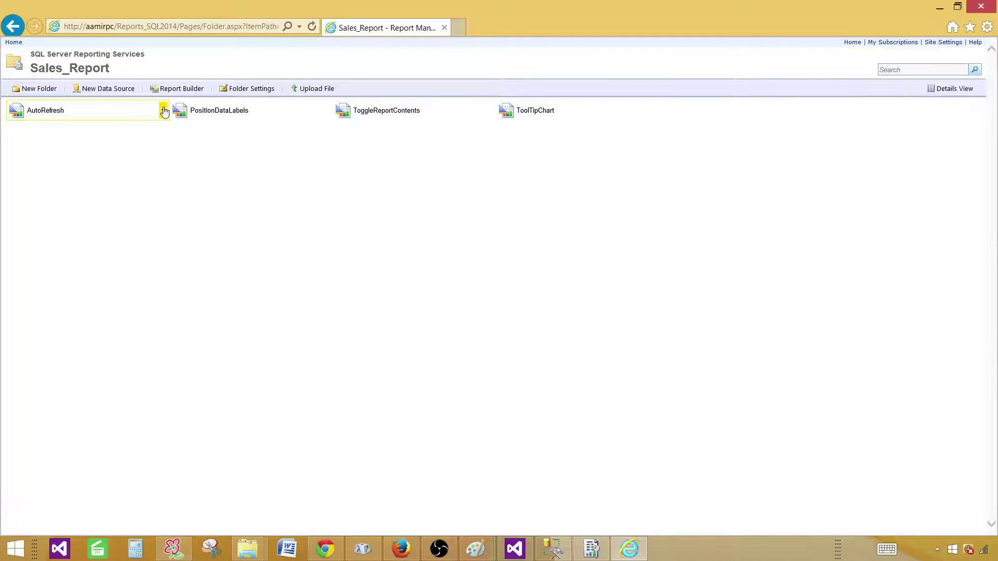
left_click(164, 111)
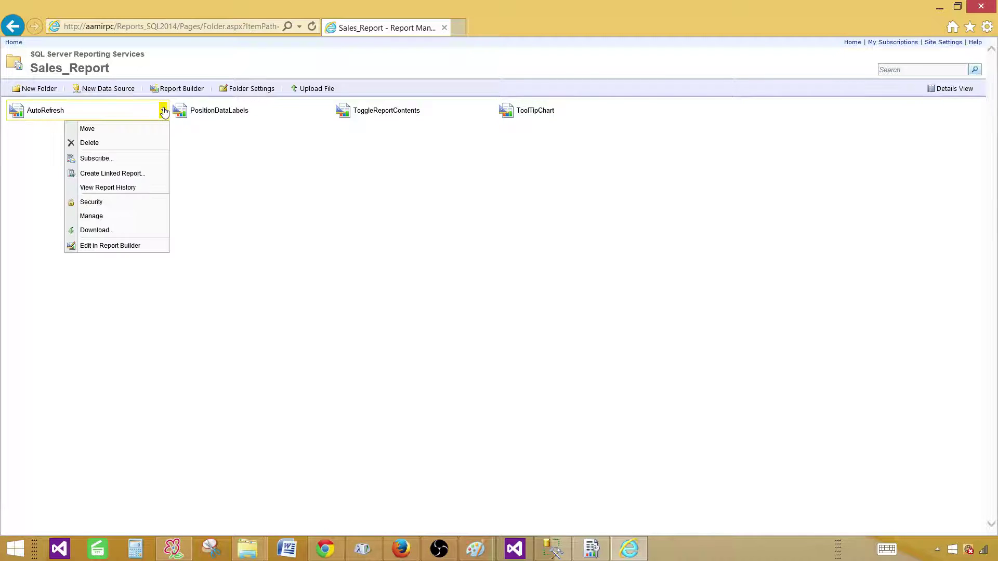
left_click(128, 130)
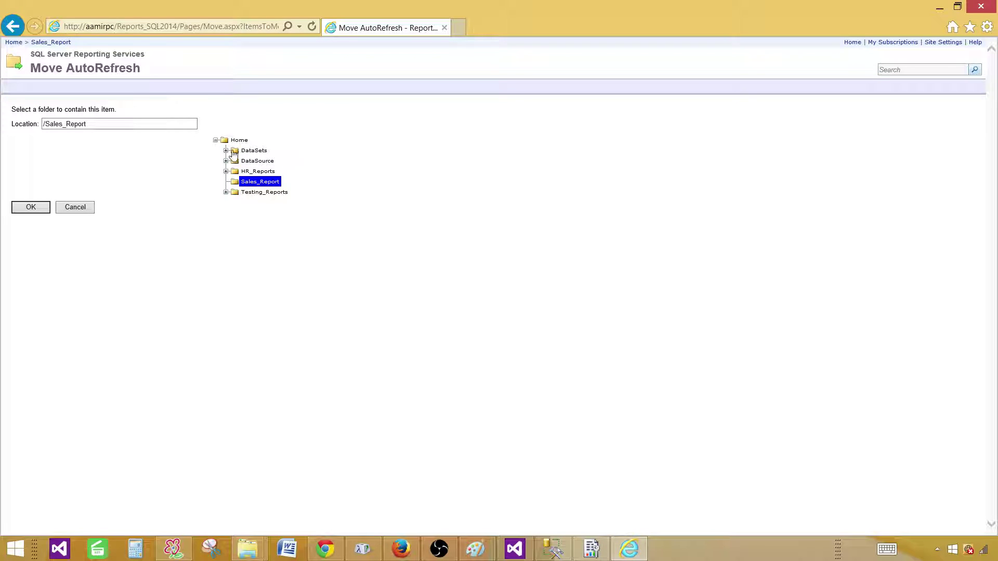
left_click(240, 141)
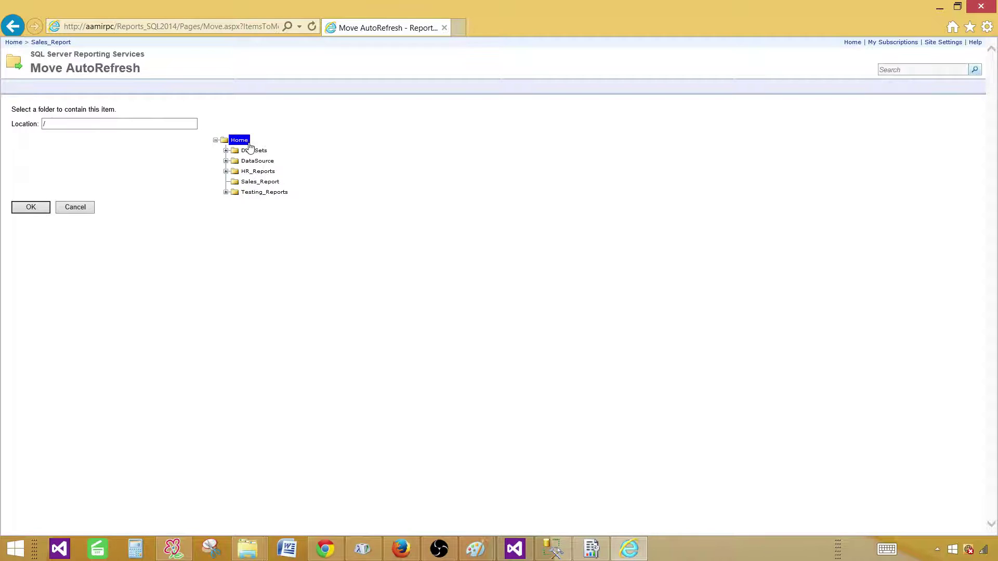
left_click(26, 208)
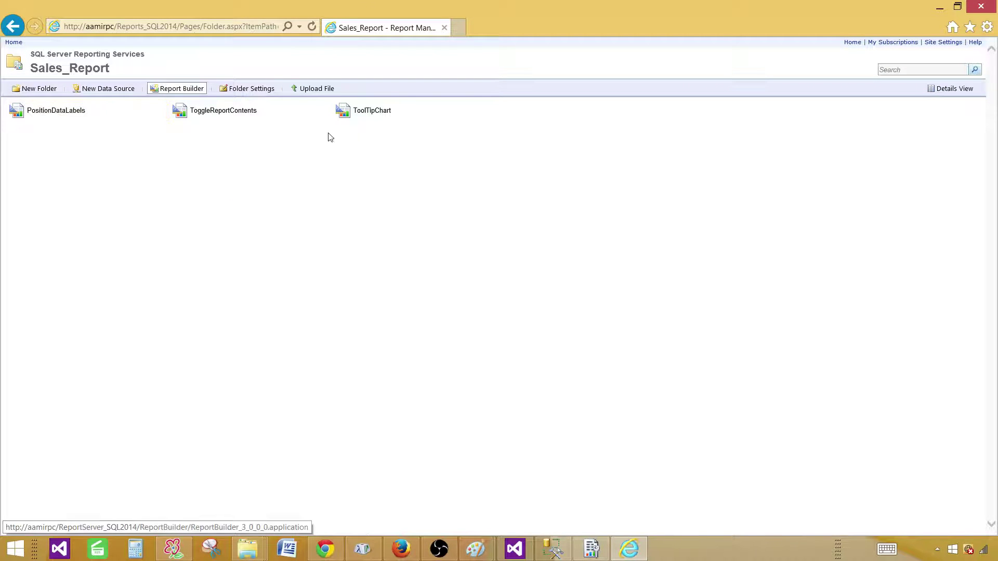
left_click(14, 43)
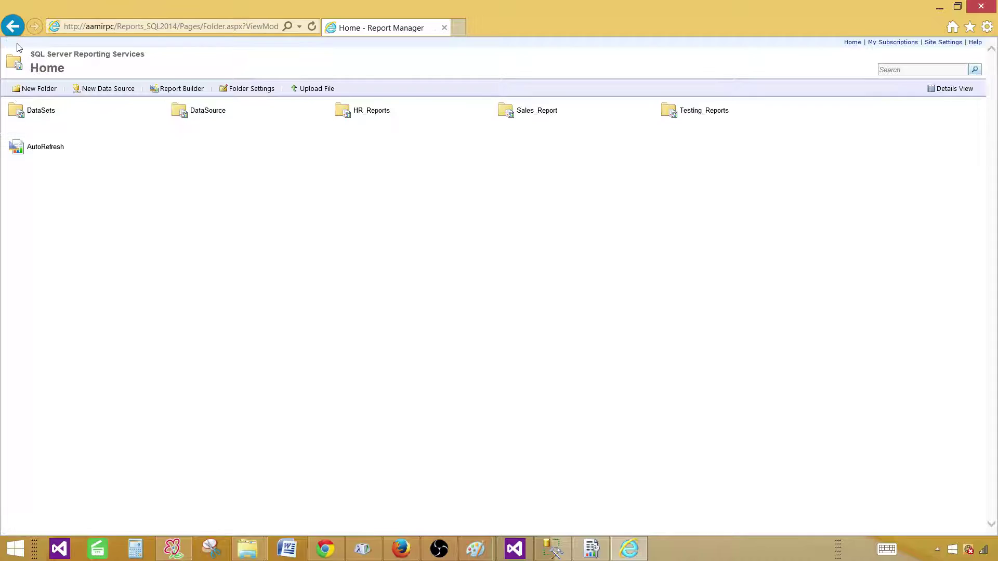
left_click(44, 148)
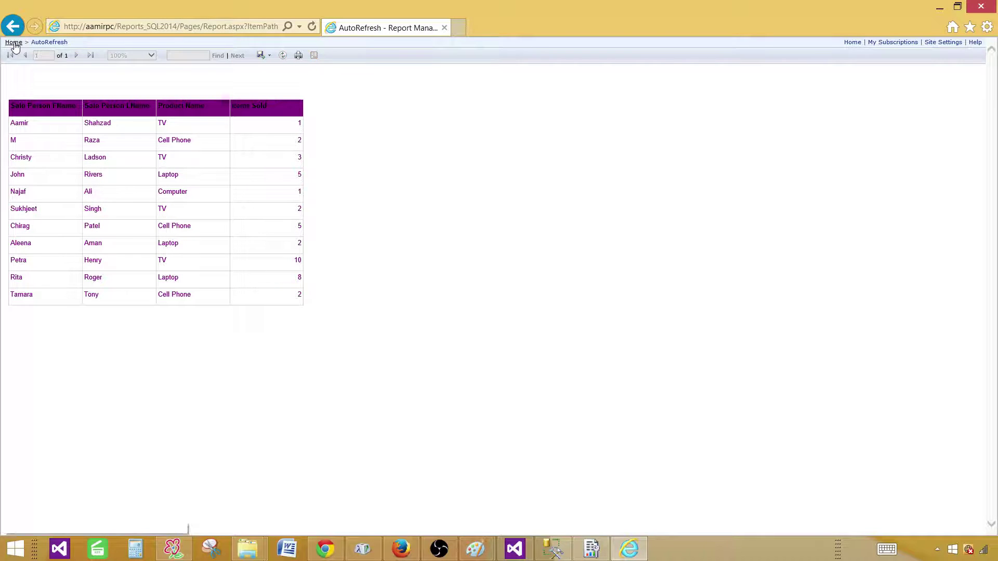
left_click(13, 44)
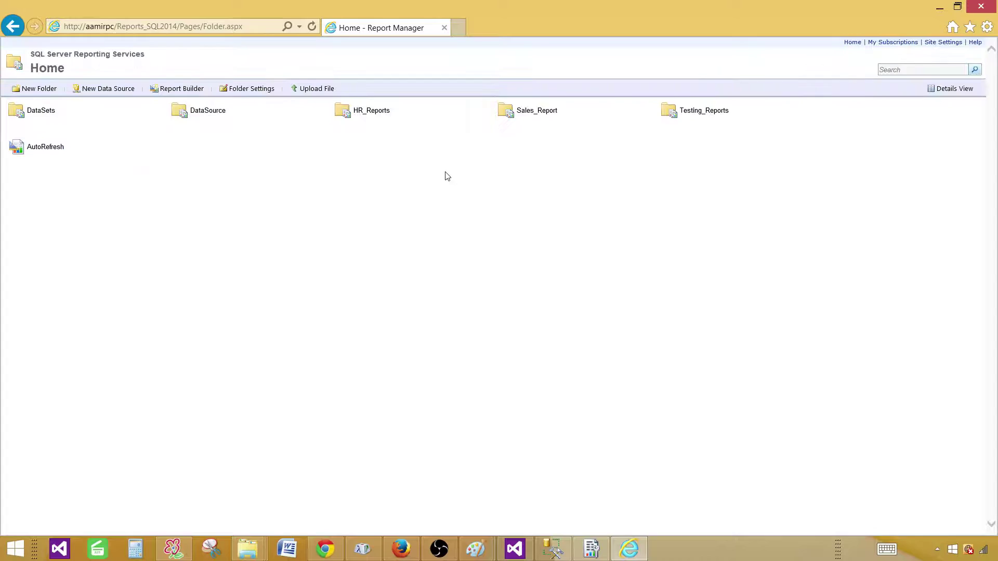
left_click(529, 116)
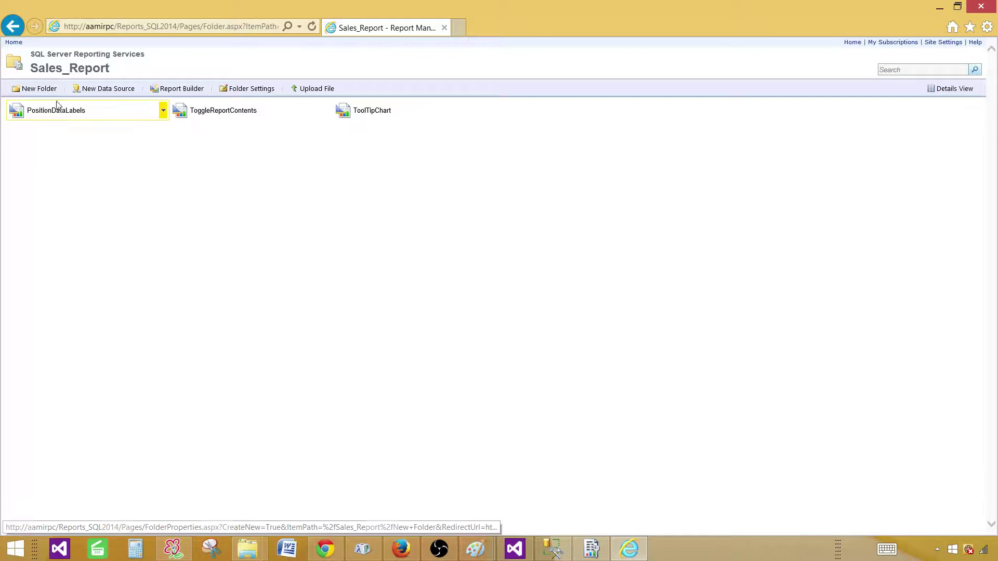
Create a new folder named Asia_Sale_Report inside Sales_Report.
double_click(106, 68)
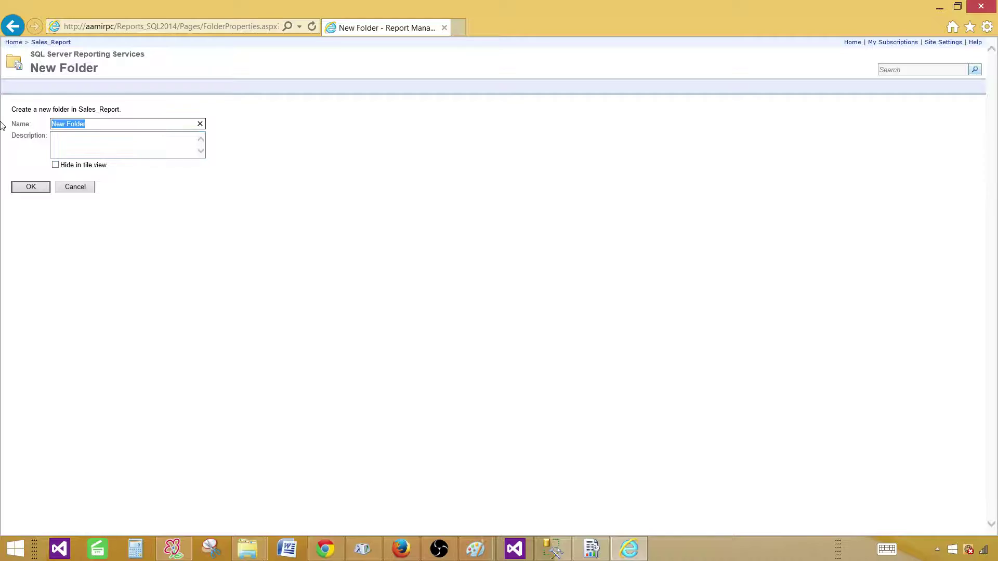
type("as")
key("BackSpace")
key("BackSpace")
type("Asi")
left_click(24, 188)
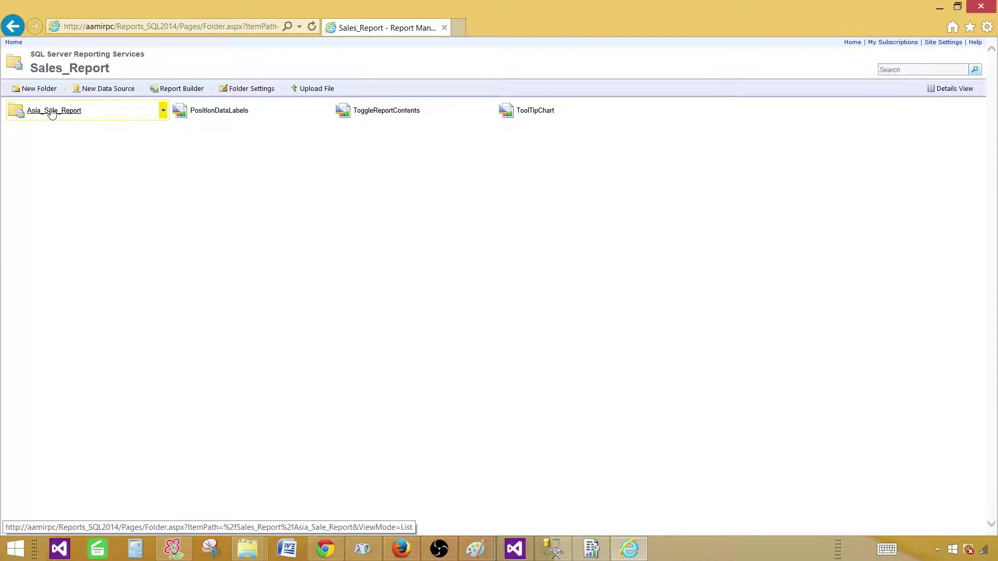
Create a second folder named Europe_Sale_Reports in Sales_Report.
key("Return")
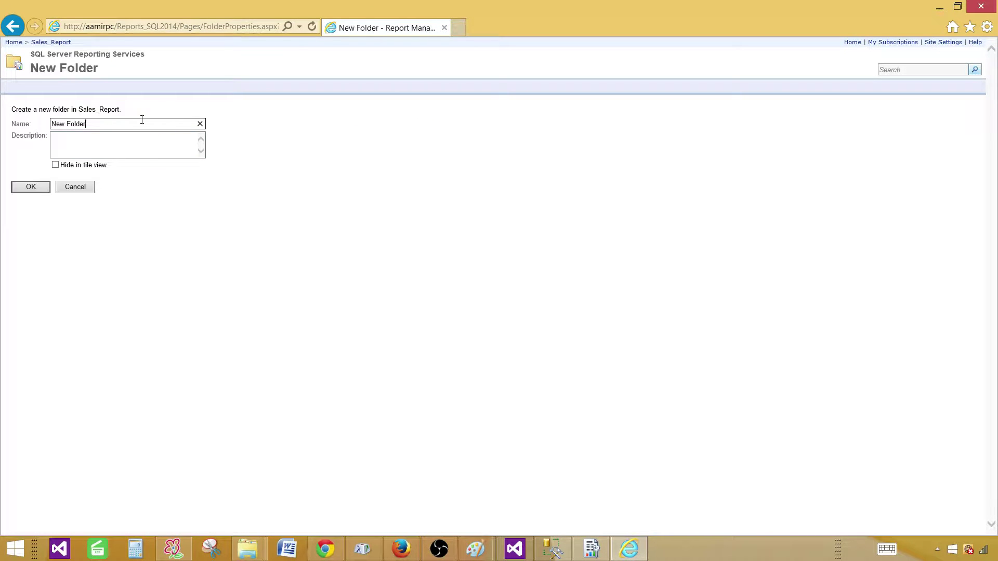
type("Europe_Sale_Reports")
left_click(23, 187)
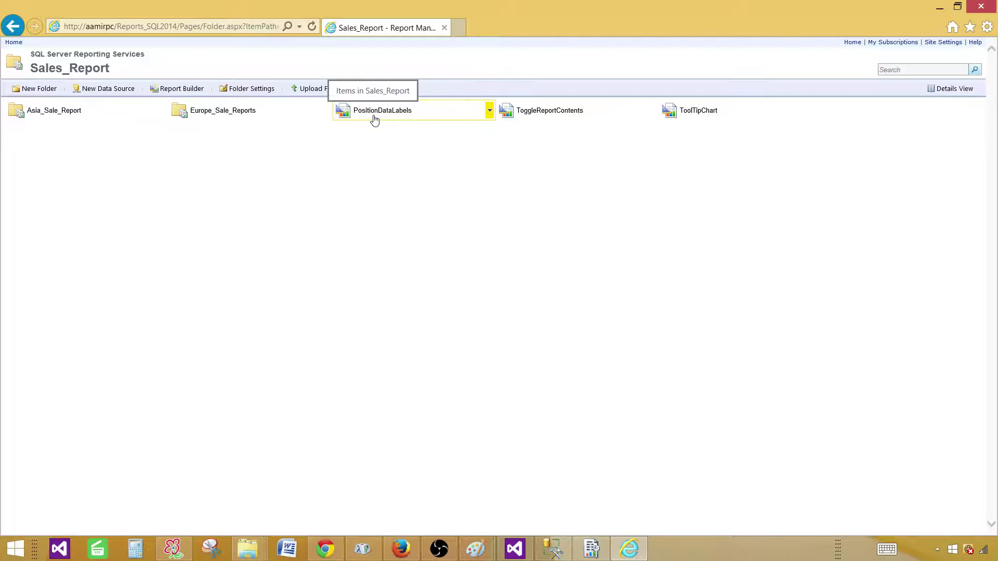
Move the PositionDataLabels report into the Asia_Sale_Report folder.
left_click(491, 114)
left_click(436, 130)
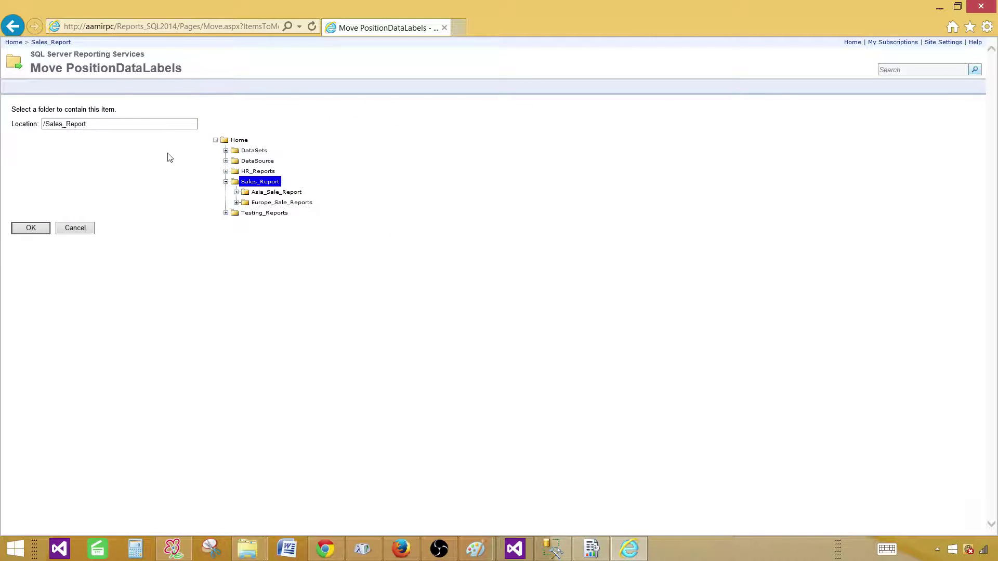
left_click(275, 193)
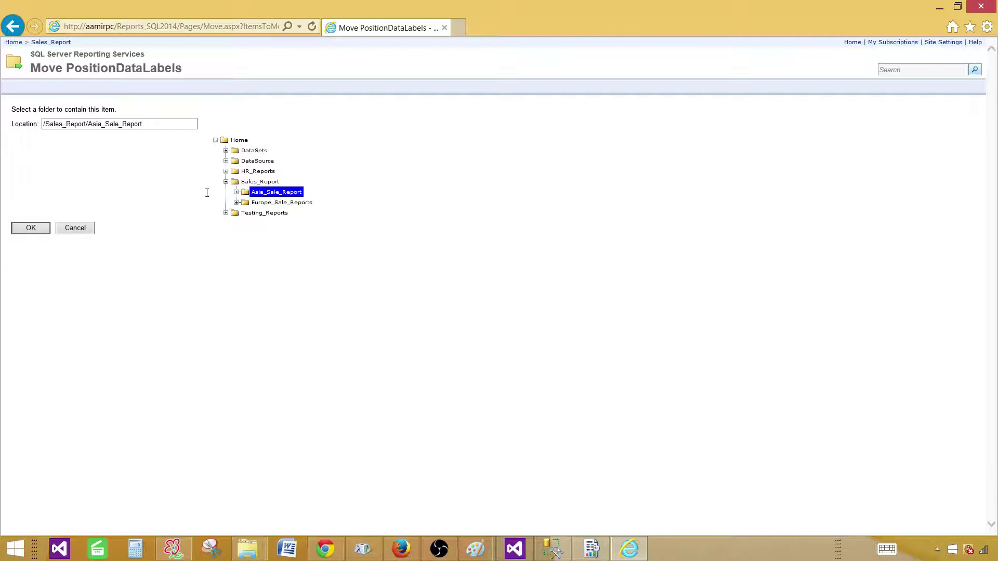
left_click(28, 230)
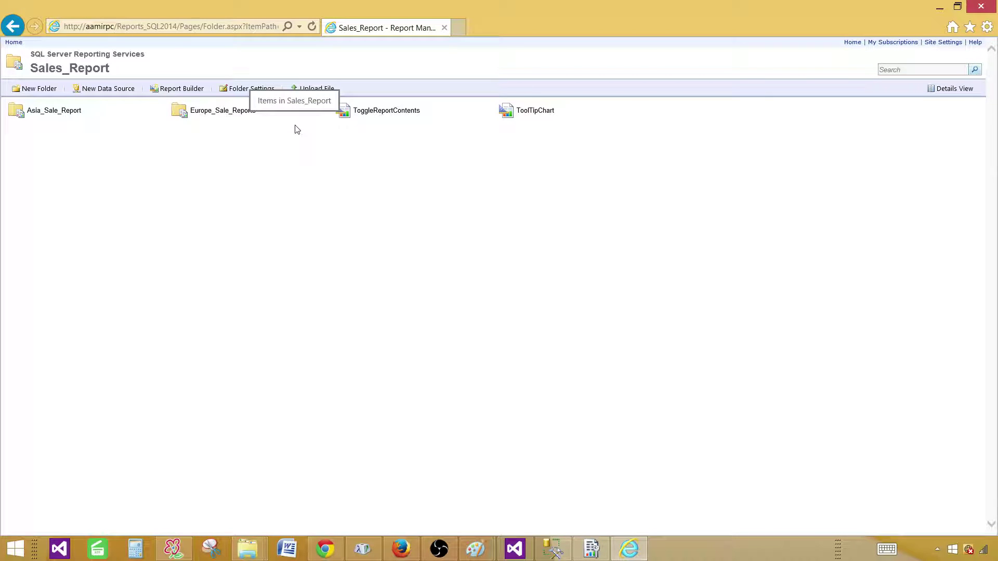
In Details View, move ToggleReportContents and ToolTipChart into Europe_Sale_Reports.
left_click(943, 91)
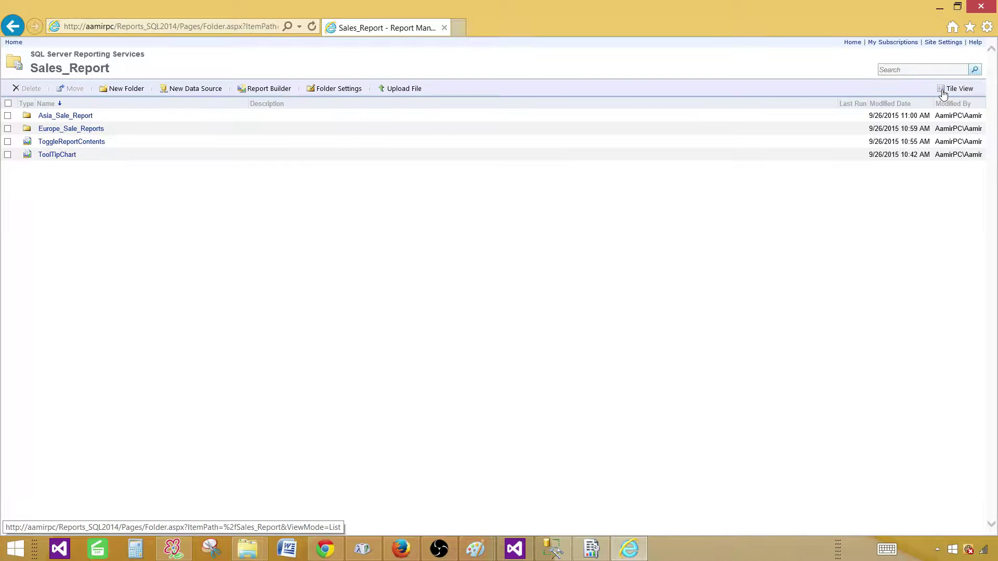
left_click(7, 141)
left_click(7, 154)
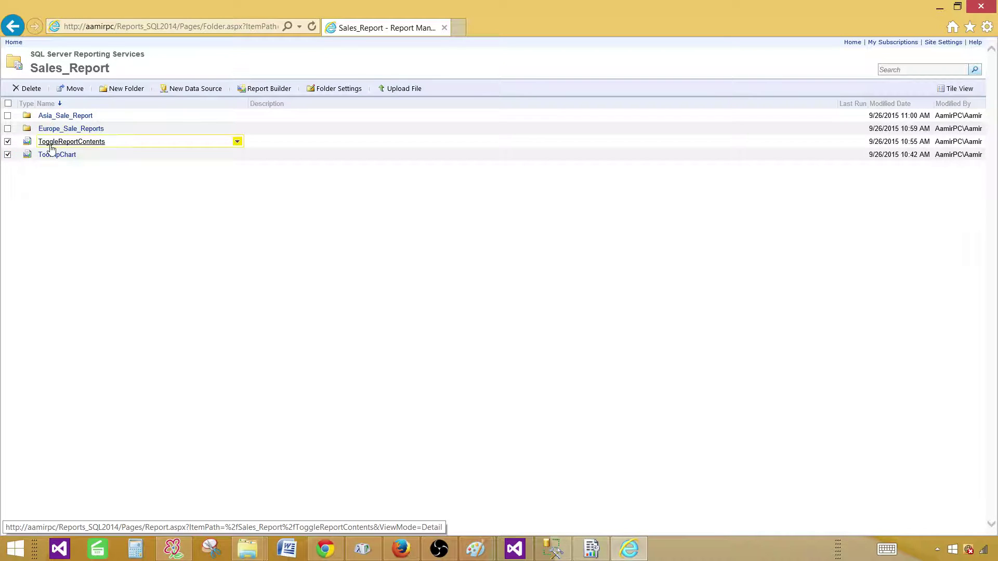
left_click(72, 91)
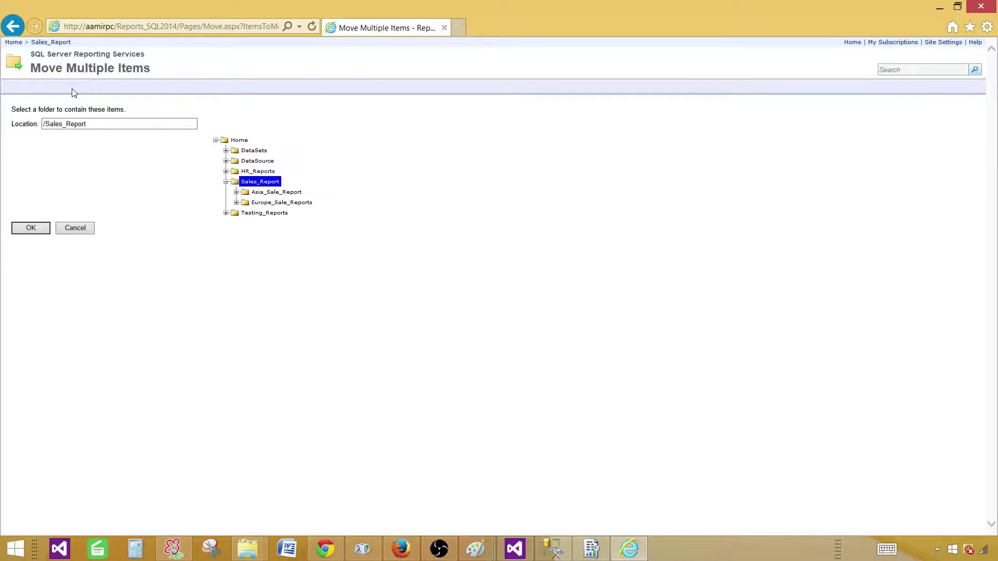
left_click(272, 206)
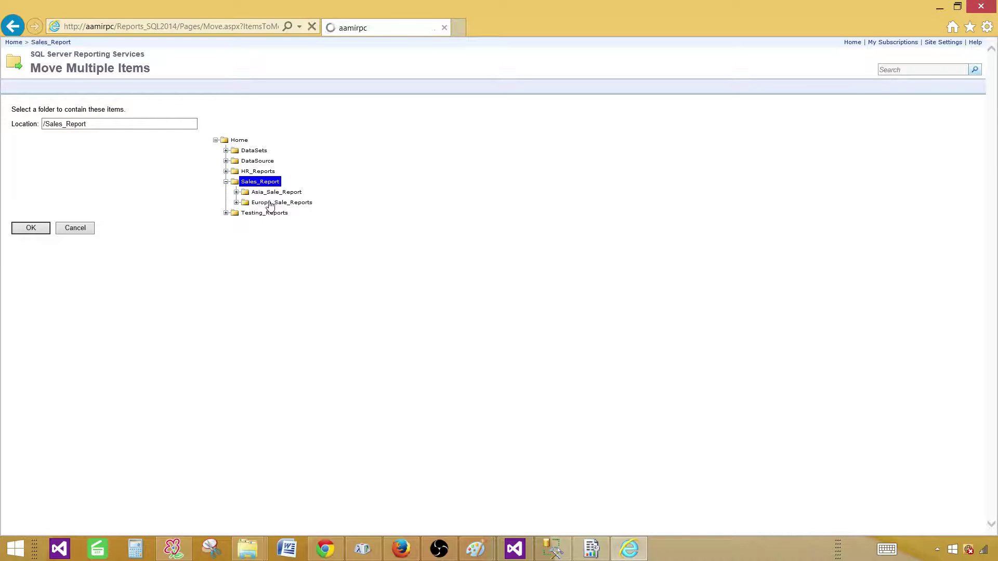
left_click(29, 228)
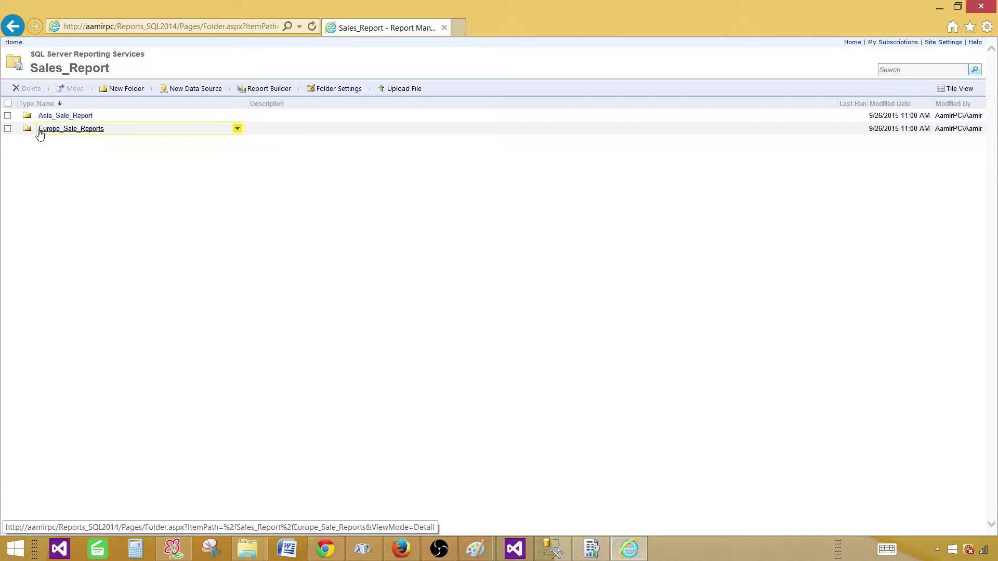
Move ToggleReportContents and ToolTipChart from Europe_Sale_Reports back into Sales_Report.
left_click(40, 133)
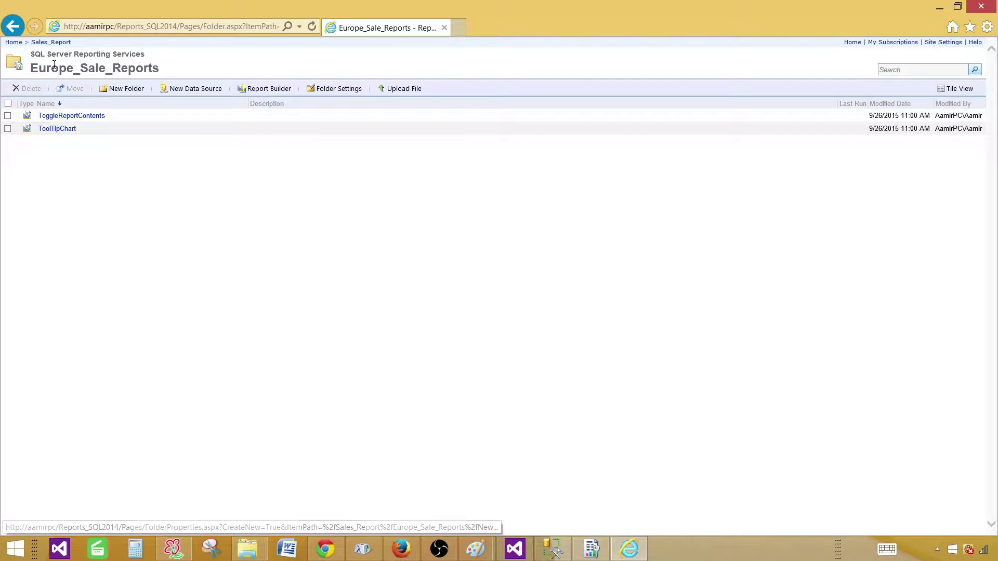
left_click(46, 44)
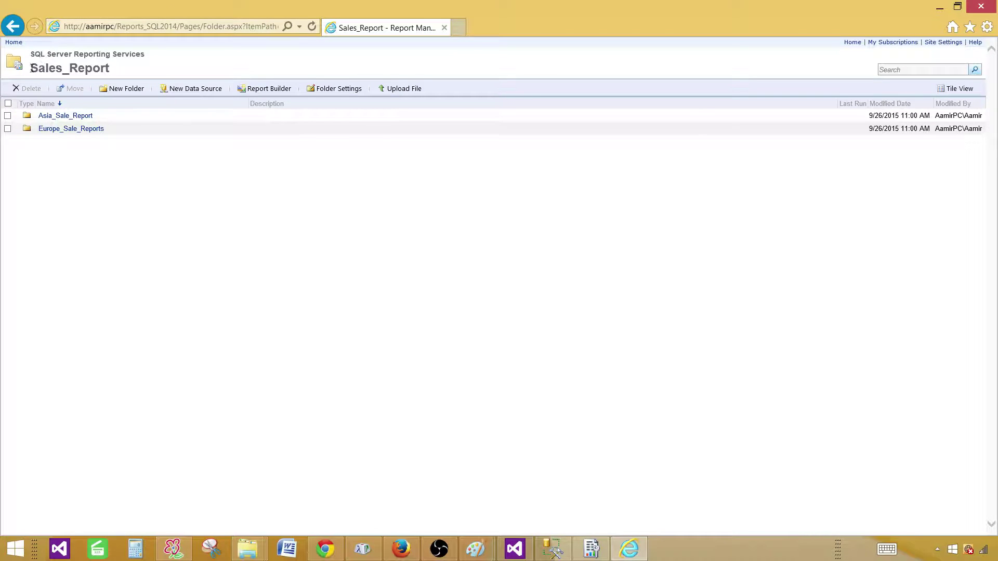
left_click_drag(31, 68, 113, 67)
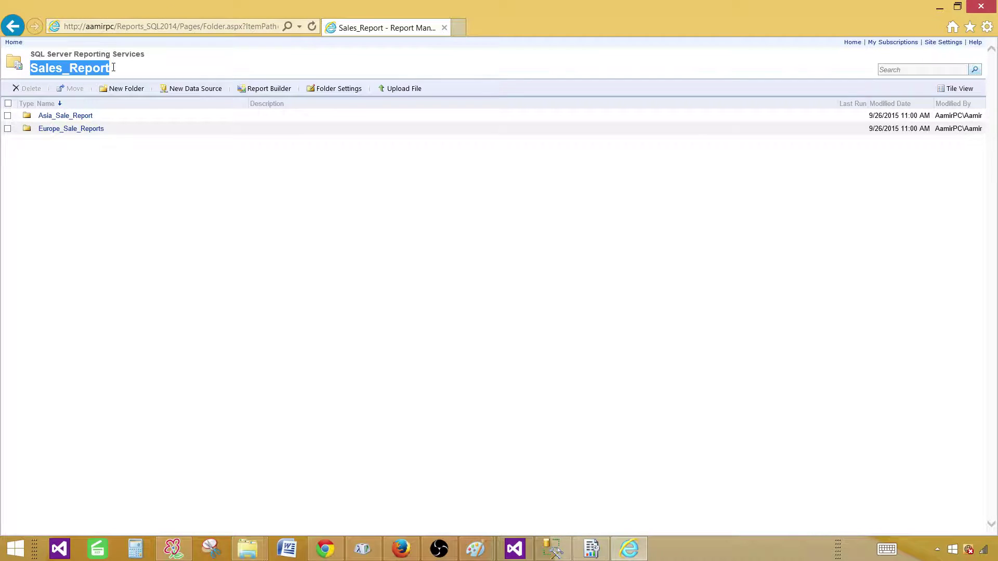
left_click(8, 129)
left_click(50, 130)
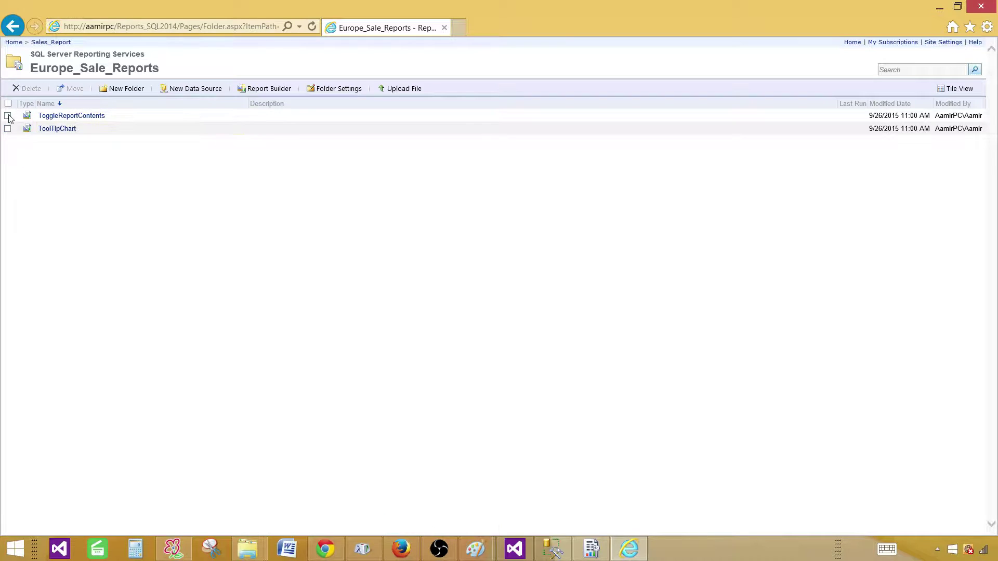
left_click(8, 115)
left_click(78, 89)
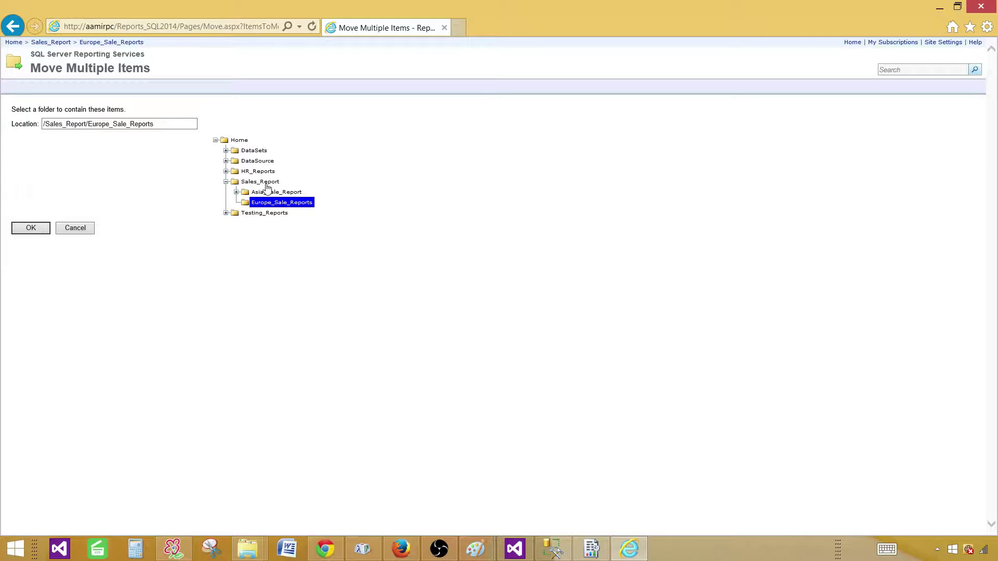
left_click(266, 183)
left_click(41, 228)
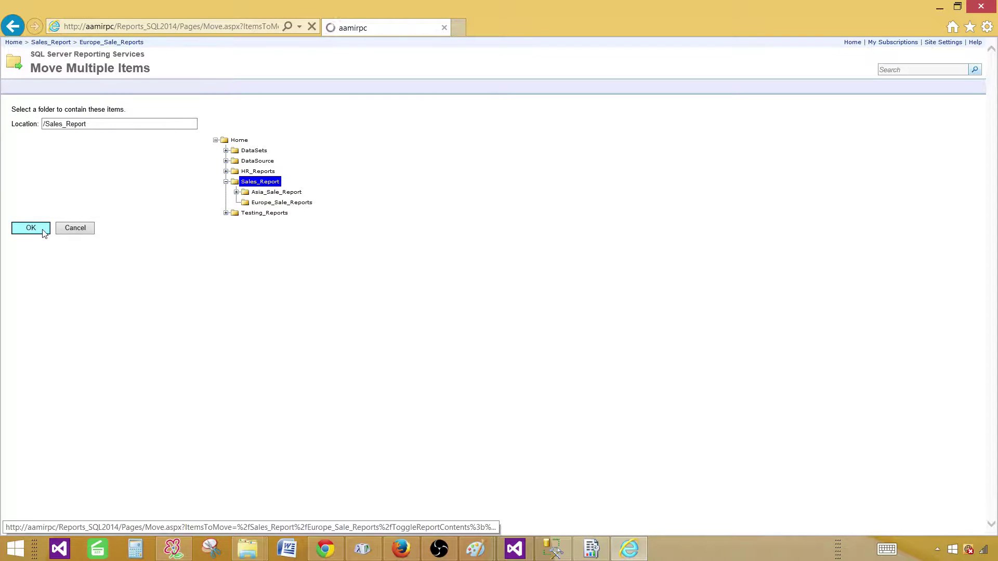
Verify Europe_Sale_Reports is empty, then delete that folder from Sales_Report.
left_click(48, 43)
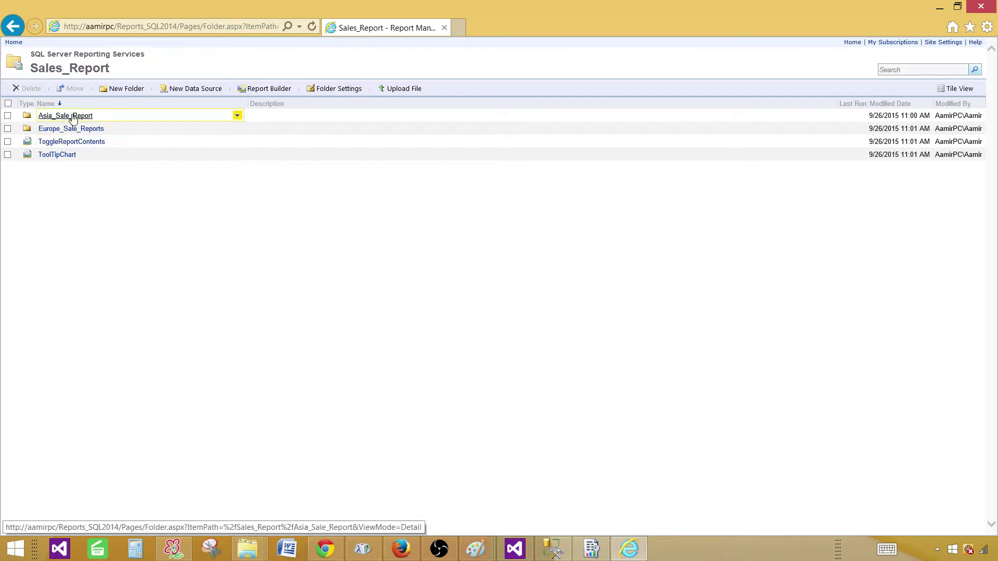
left_click_drag(112, 74, 43, 74)
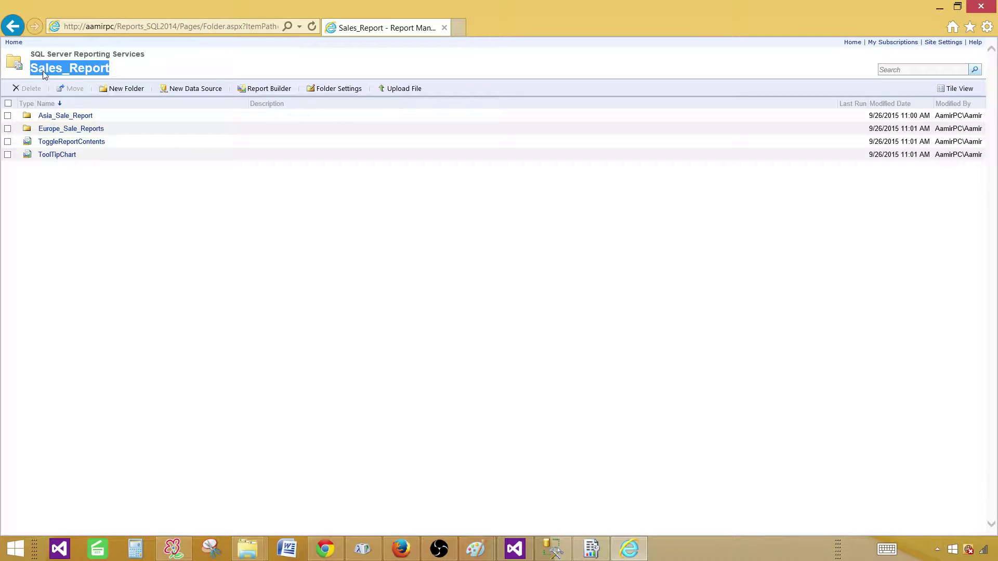
left_click(59, 130)
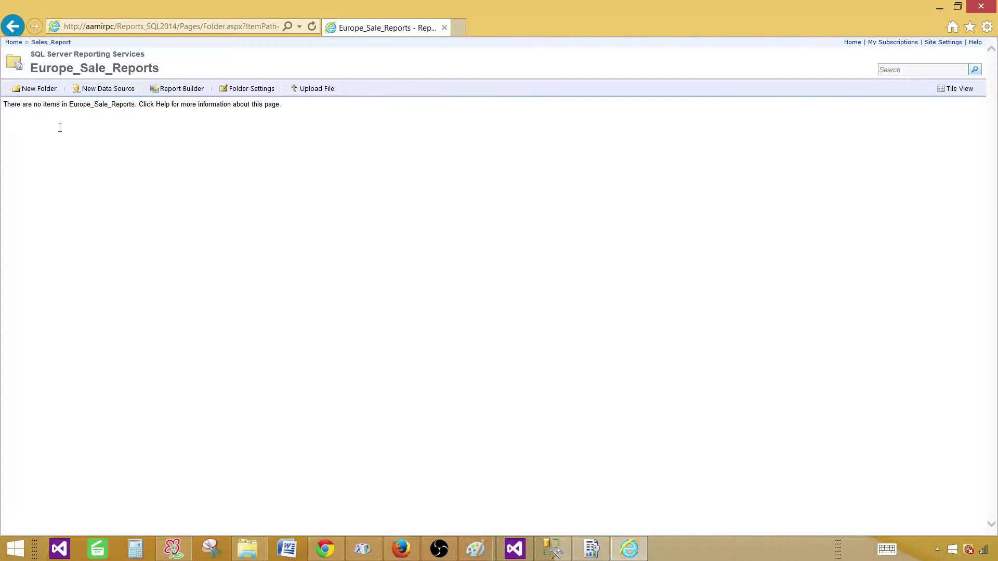
left_click(12, 26)
left_click(8, 130)
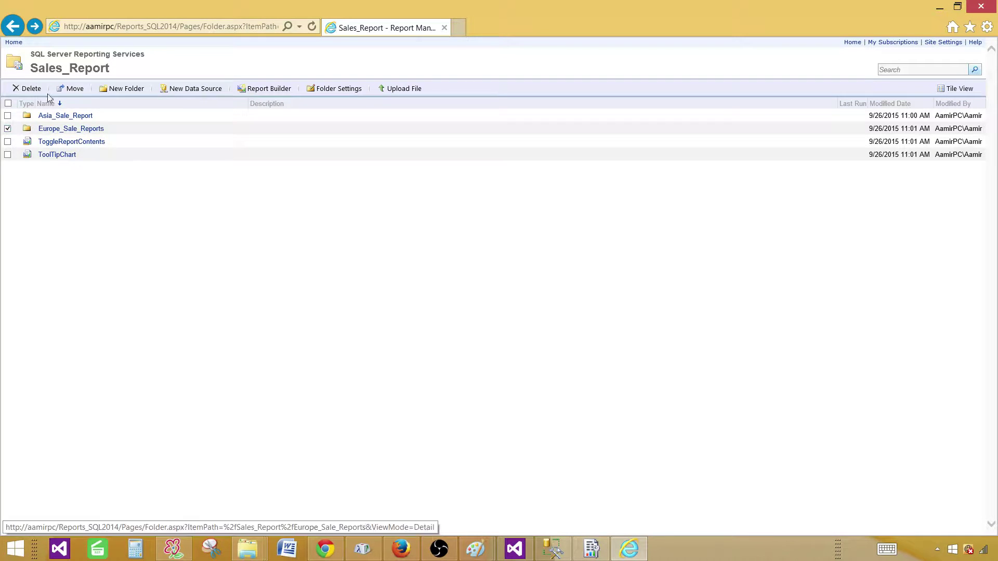
left_click(32, 90)
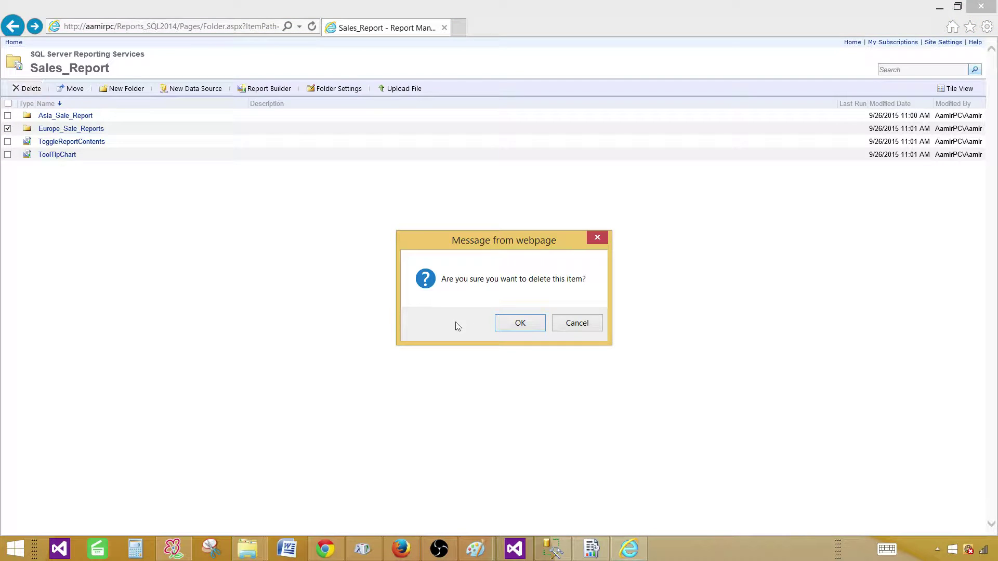
left_click(506, 324)
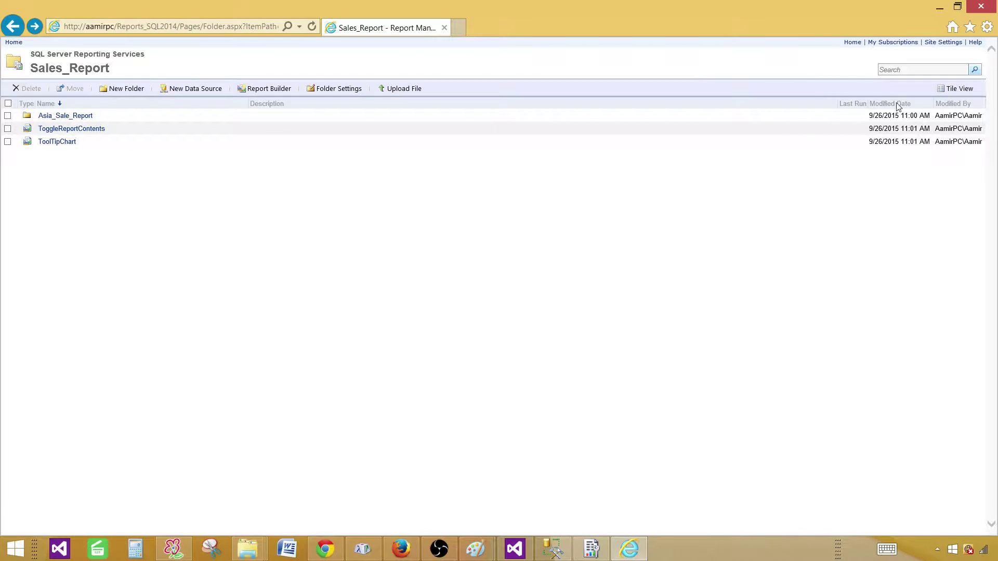
Switch Home to Tile View, begin moving ToolTipChart, then cancel and return to Home.
left_click(959, 88)
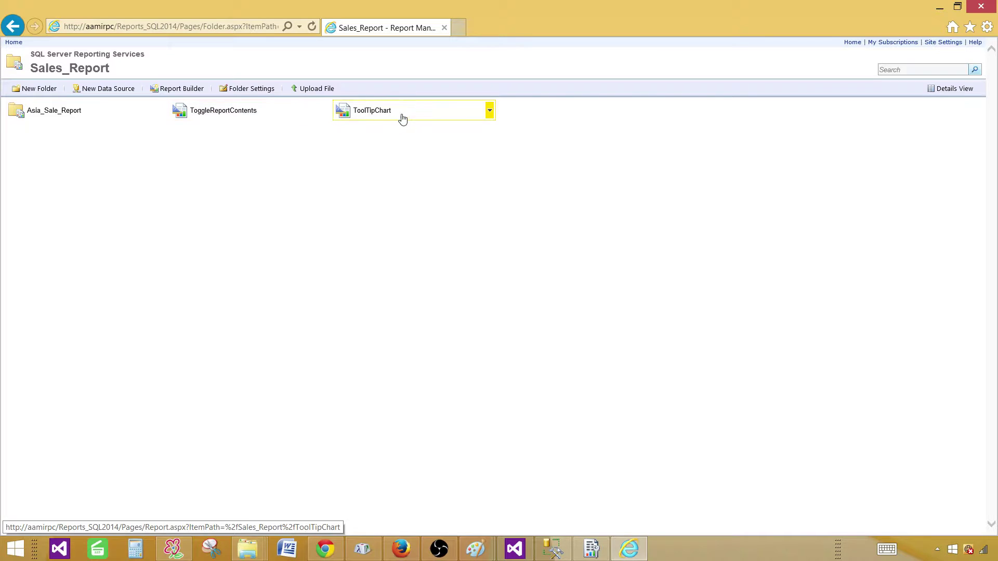
left_click(489, 111)
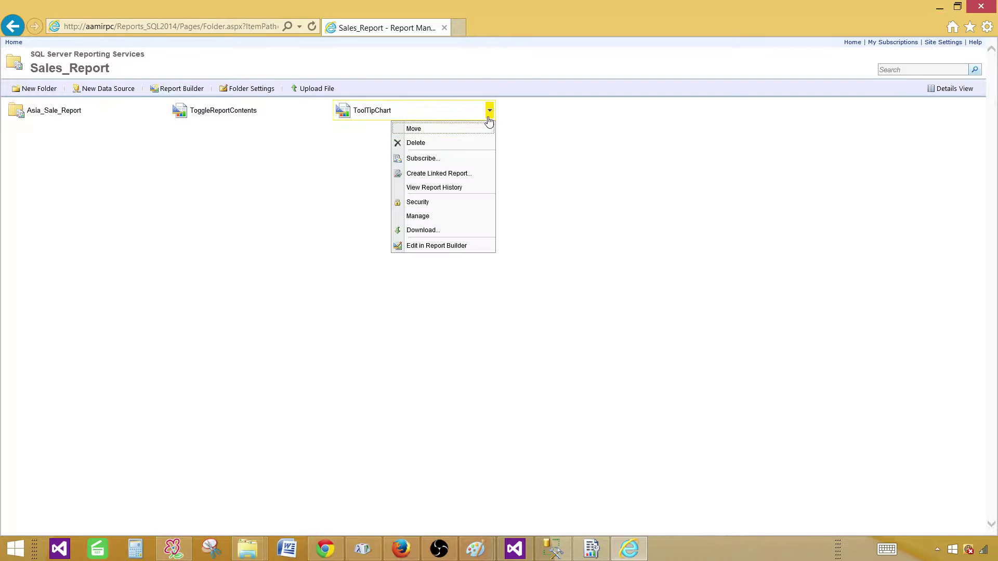
left_click(431, 129)
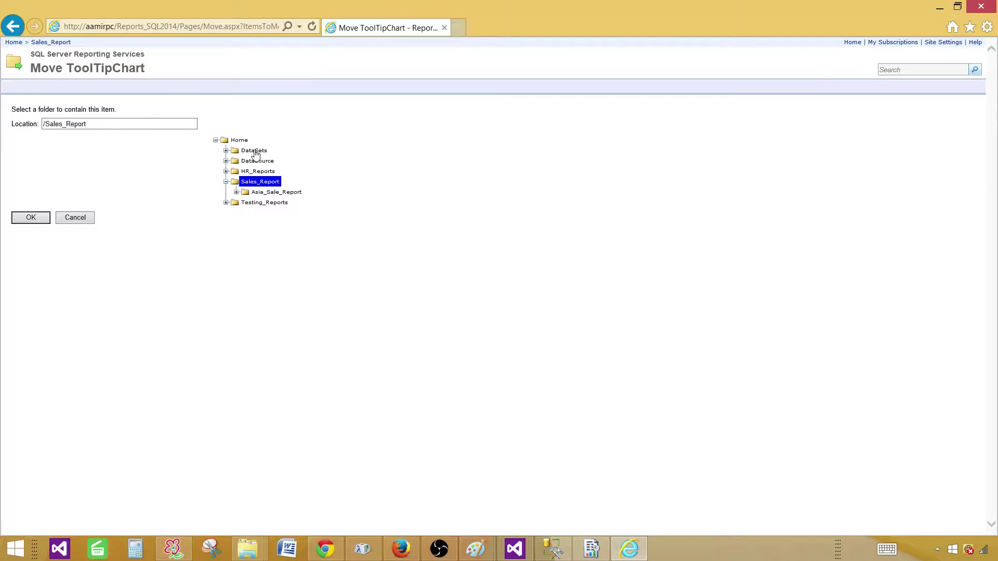
left_click(73, 219)
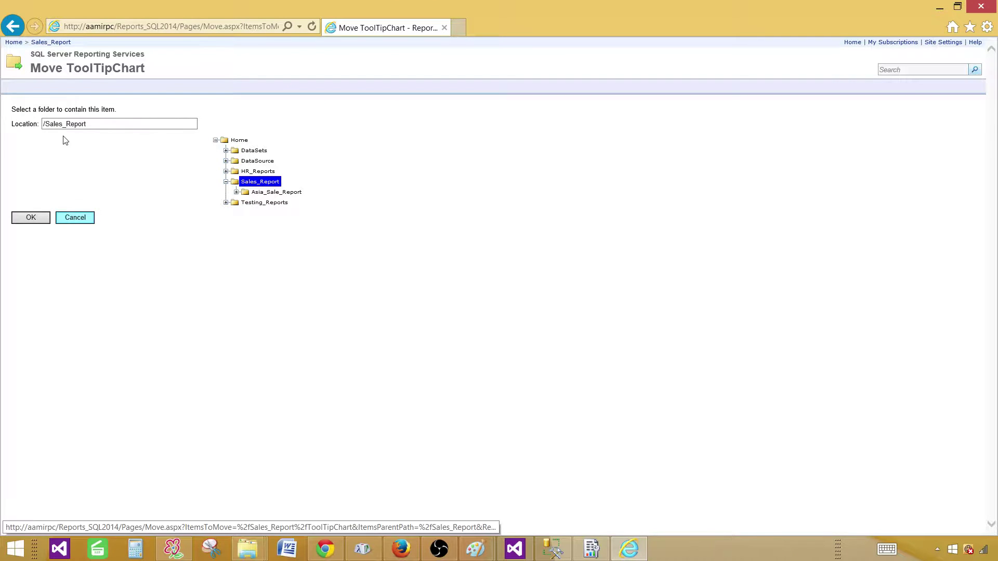
left_click(17, 42)
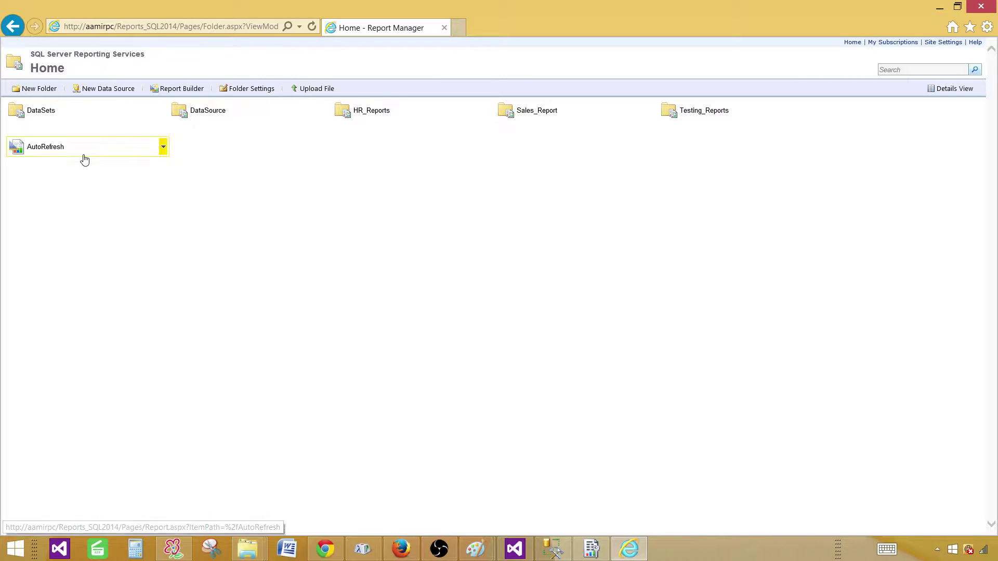
In Details View, select HR_Reports through AutoRefresh, start a move, then cancel it.
left_click(947, 90)
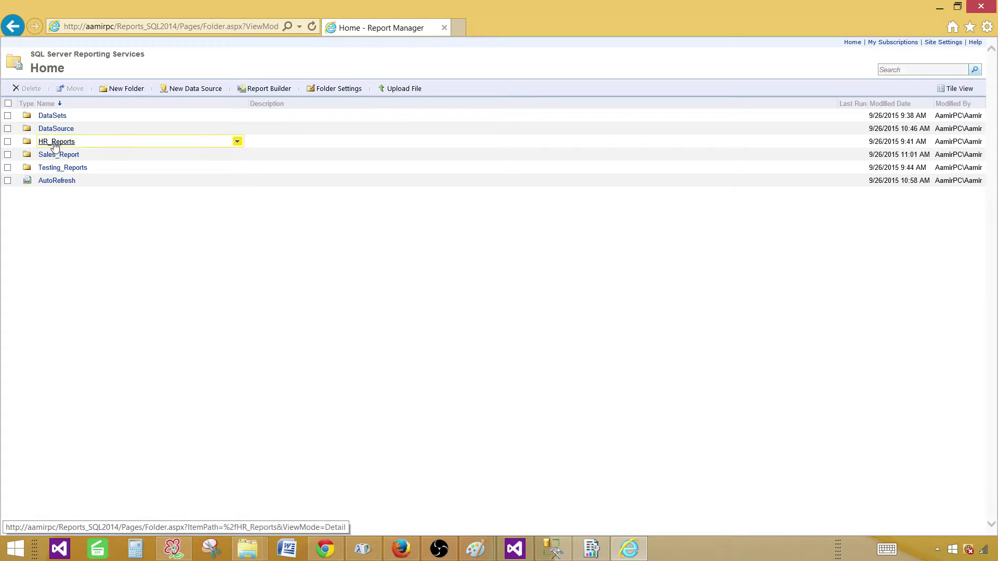
left_click(8, 143)
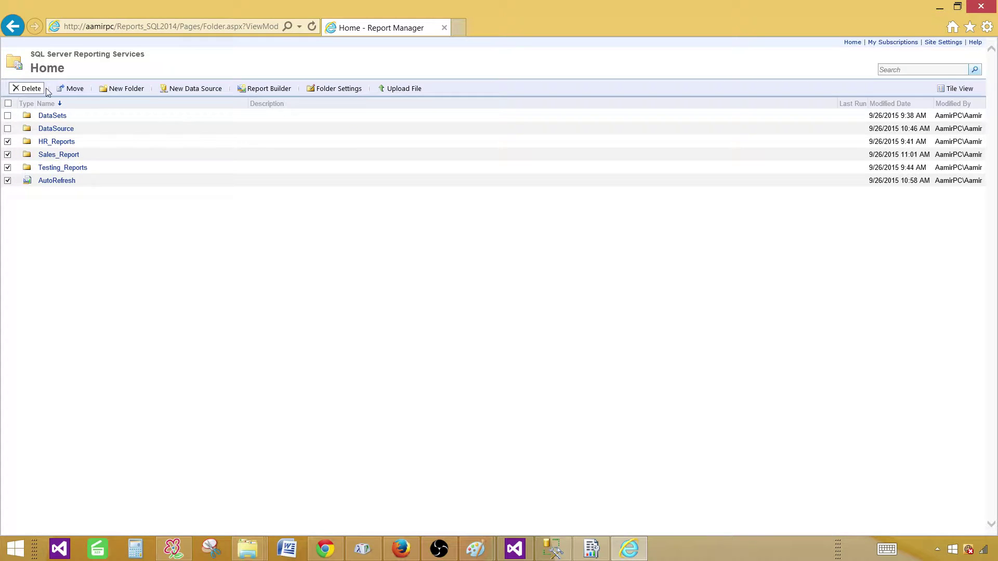
left_click(78, 92)
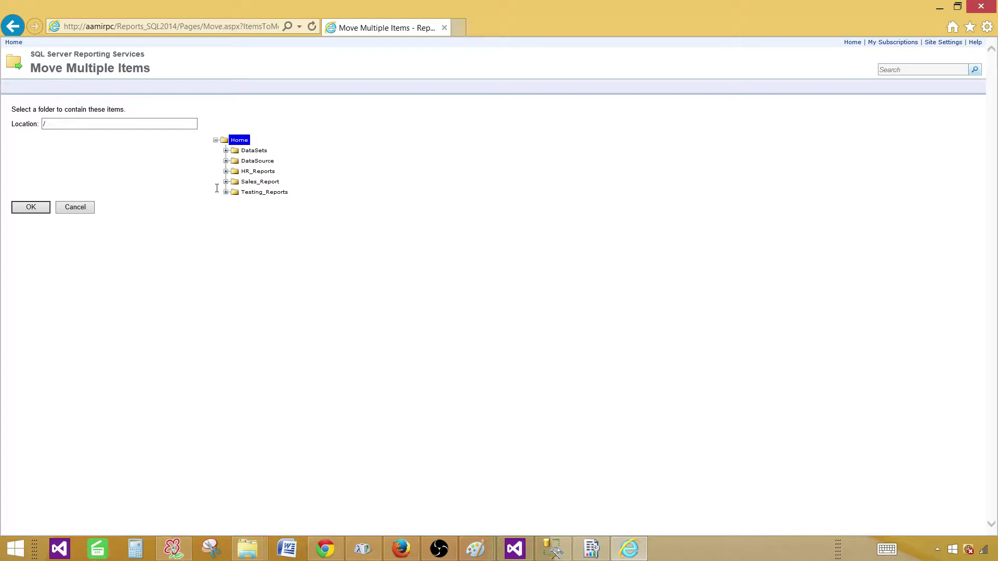
left_click(78, 209)
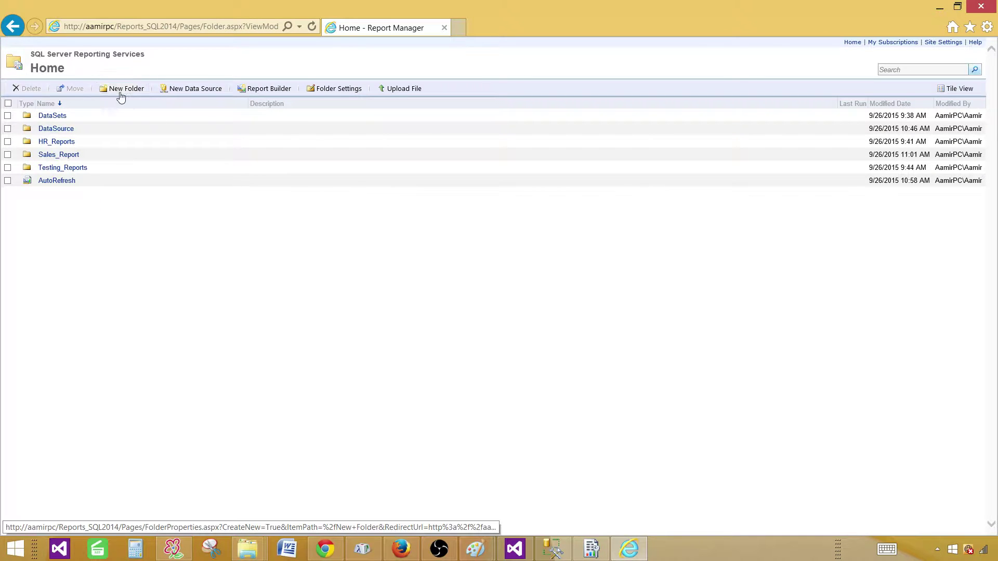
Add a folder named DEV_Reports to the Home folder.
left_click(125, 91)
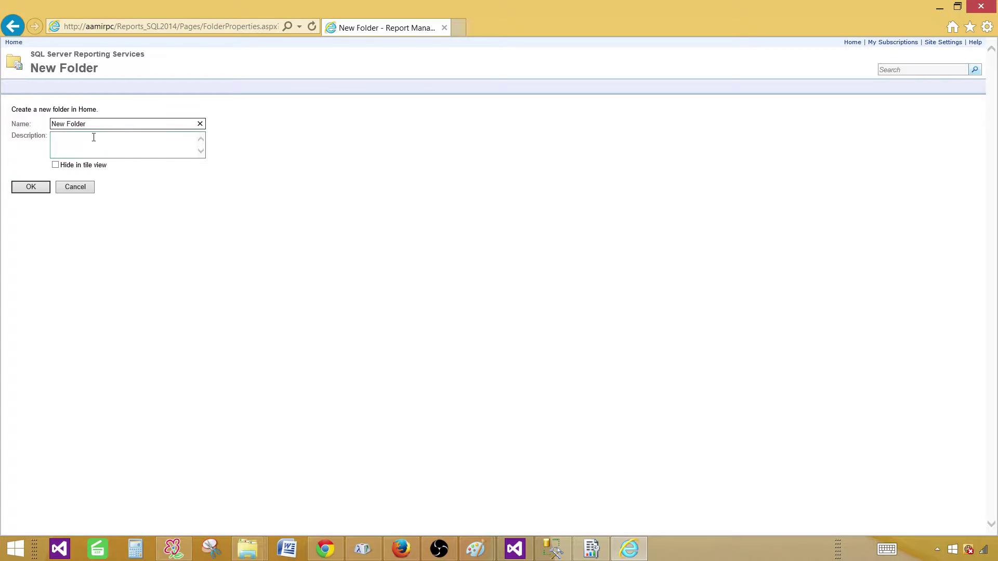
left_click_drag(44, 125, 44, 127)
type("DEV_Reports")
left_click(36, 193)
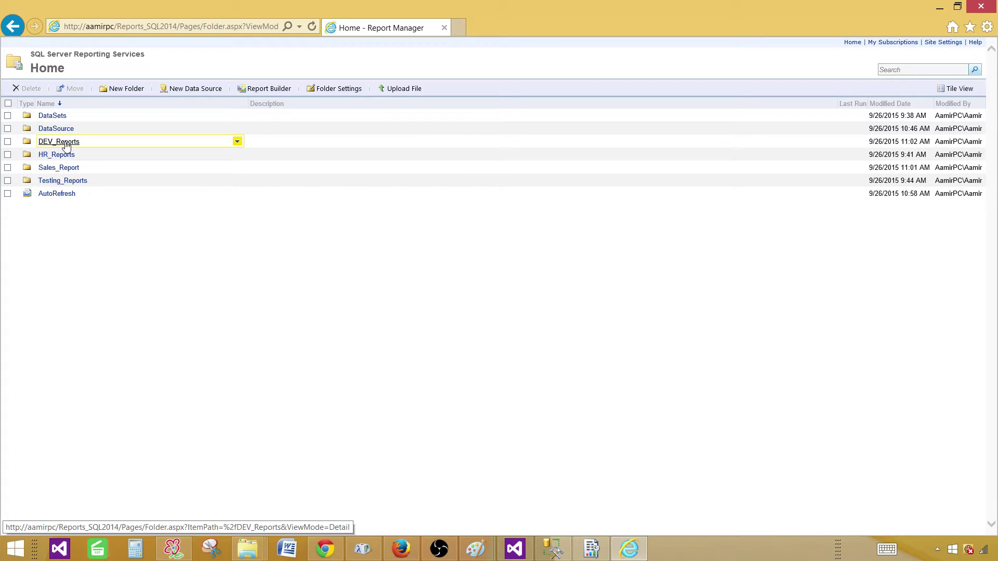
Move HR_Reports, Sales_Report, Testing_Reports and AutoRefresh into DEV_Reports, then open DEV_Reports.
left_click(8, 154)
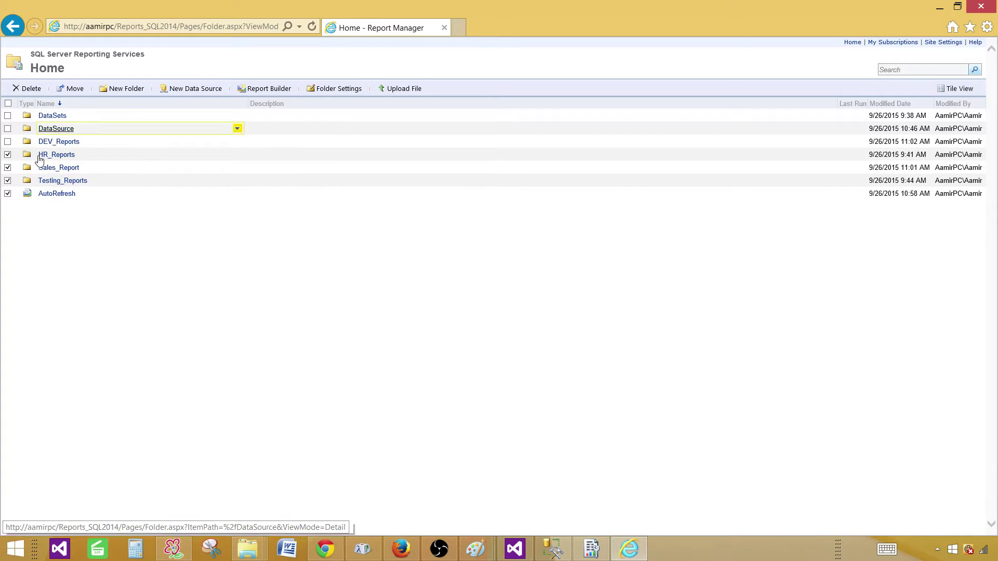
left_click(80, 90)
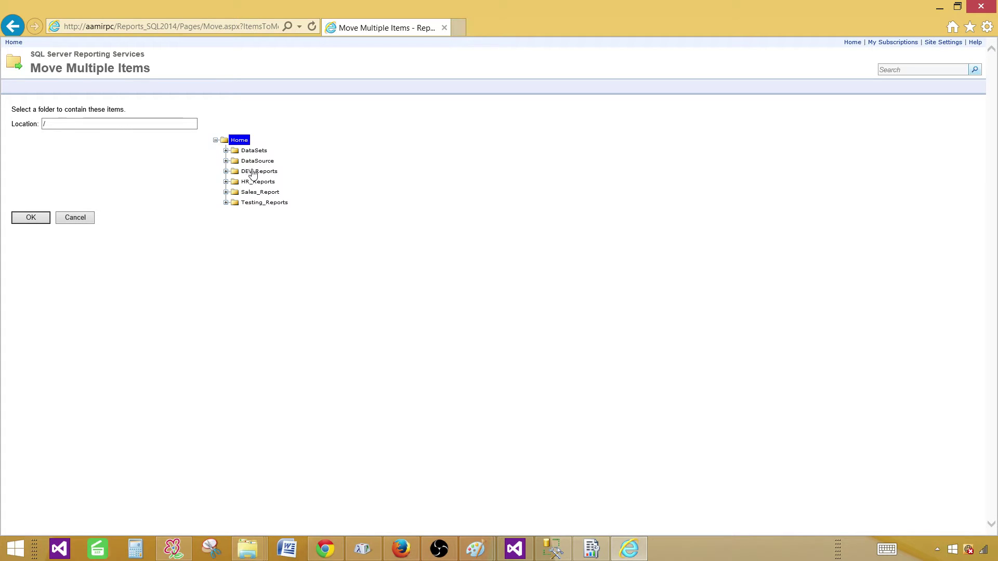
left_click(253, 174)
left_click(31, 218)
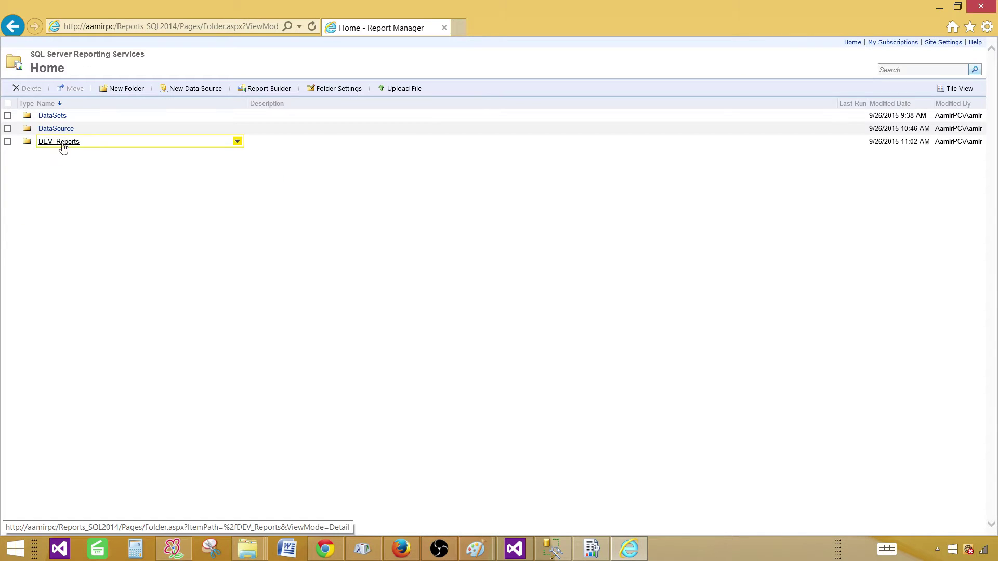
left_click(56, 146)
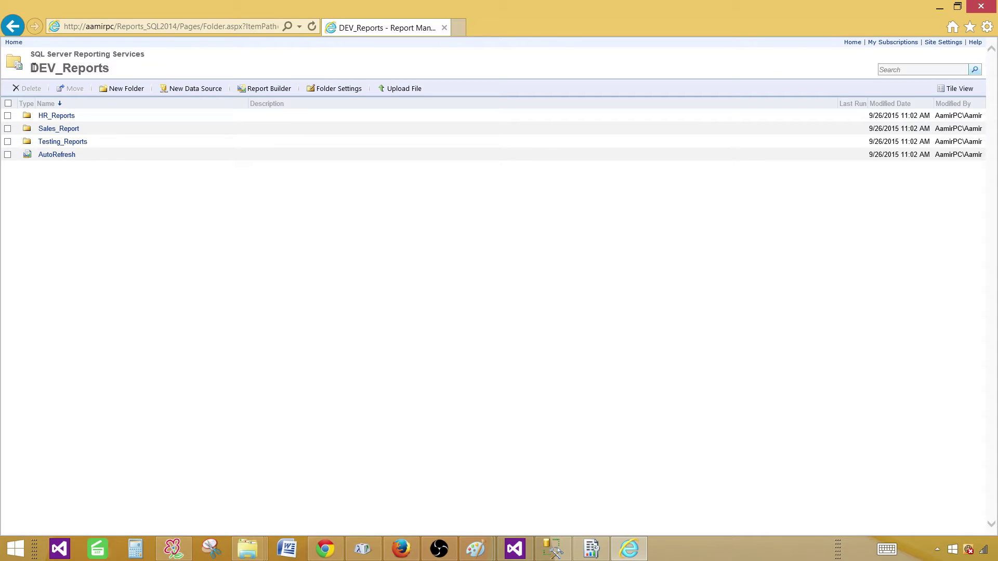
Show DEV_Reports contents in Tile View, switching briefly to Details View and back.
left_click_drag(32, 69, 120, 70)
left_click(638, 248)
left_click(960, 90)
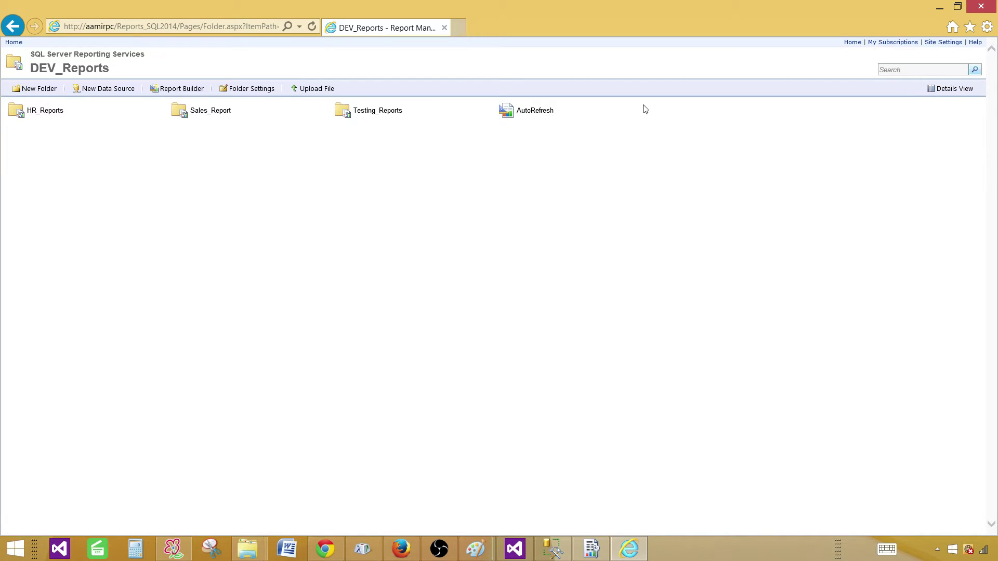
left_click(959, 96)
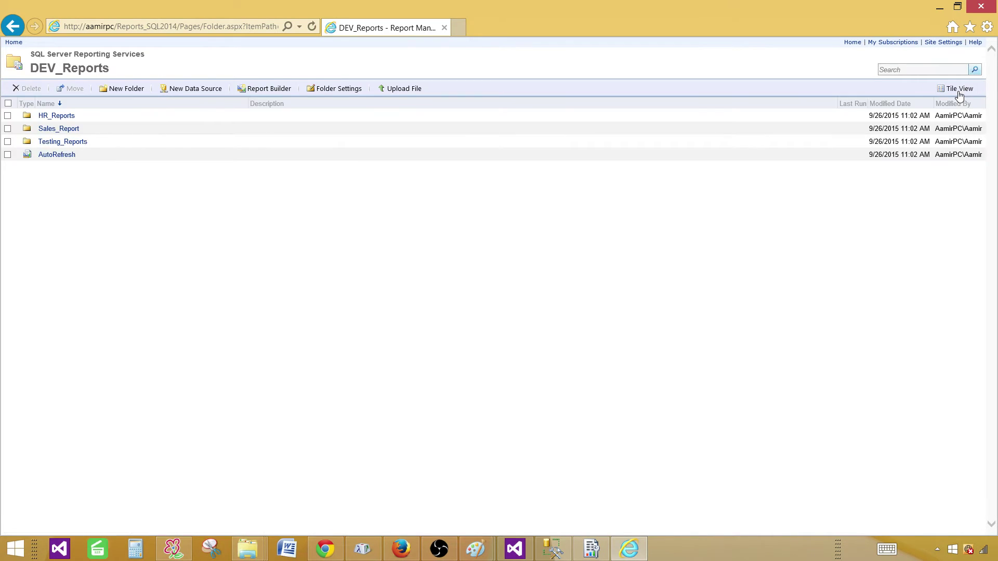
left_click(959, 96)
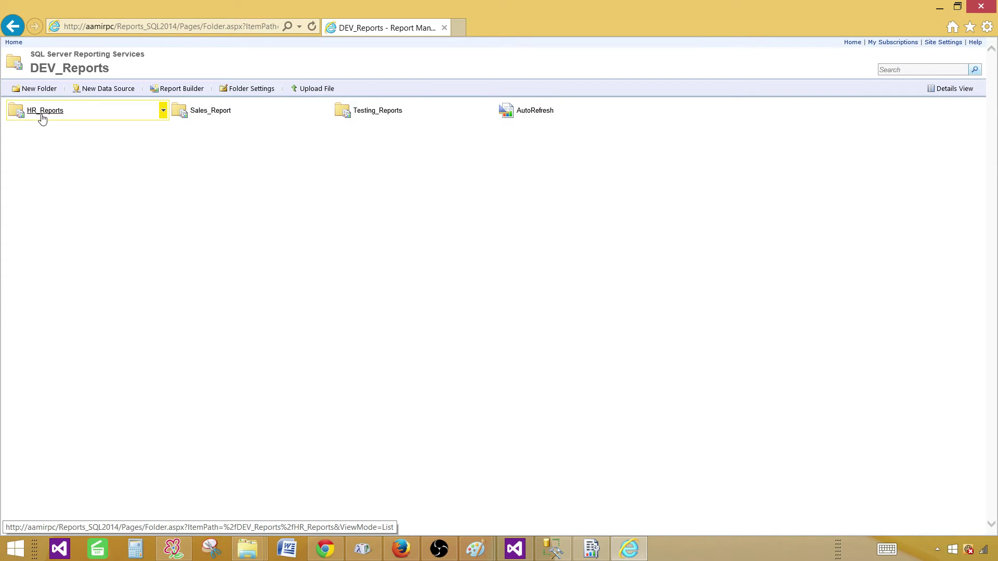
Open Testing_Reports to confirm its subfolders, then go back to DEV_Reports.
left_click(377, 111)
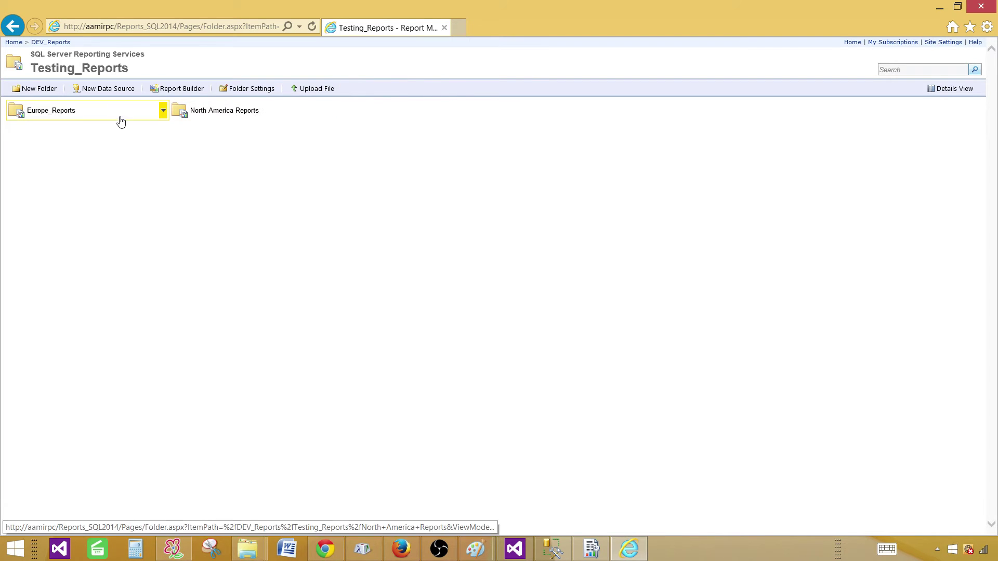
left_click(13, 25)
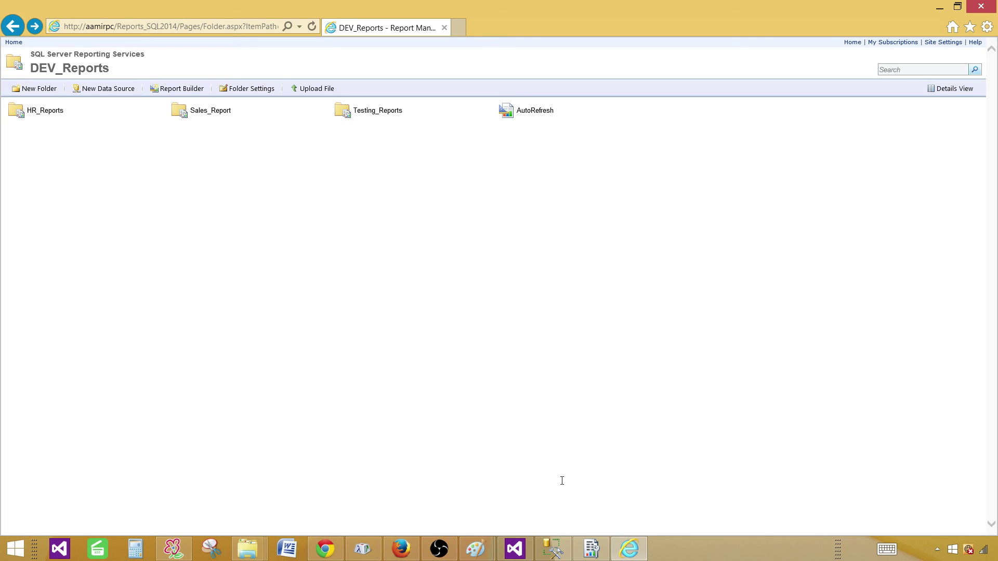
left_click(772, 556)
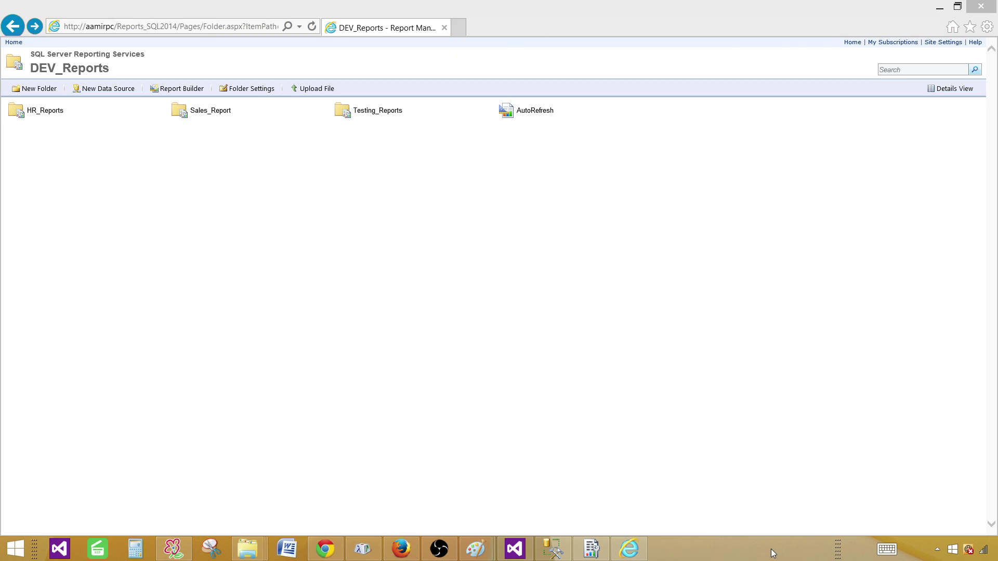